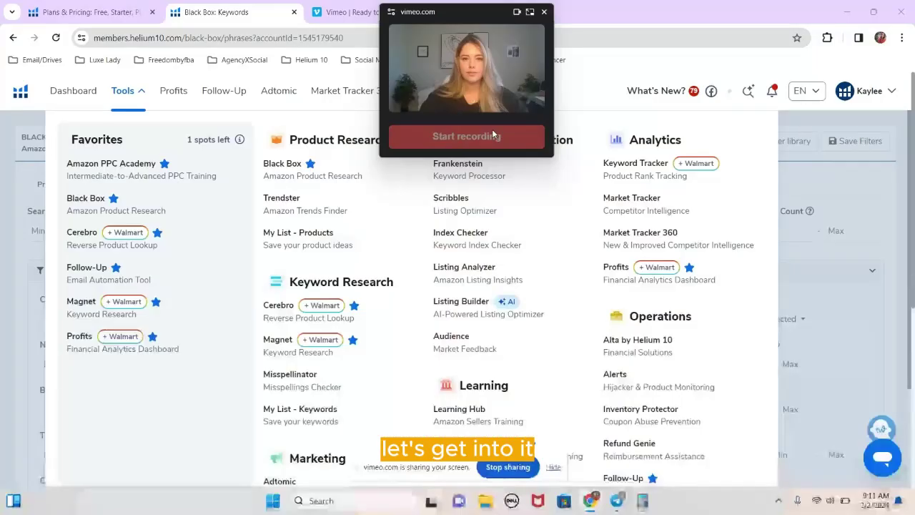
- Open the Black Box product research tool and switch it to searching by keywords
{"action": "left_click", "coordinate": [434, 136]}
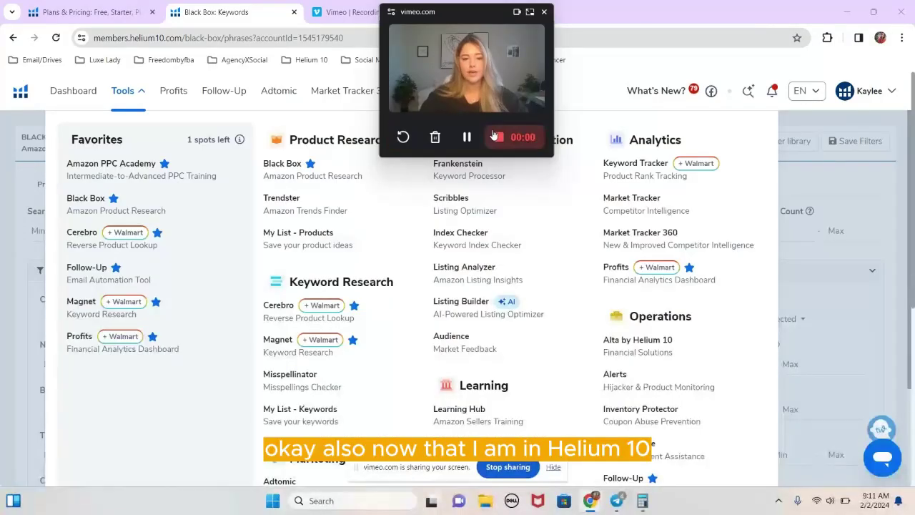
{"action": "left_click", "coordinate": [341, 178]}
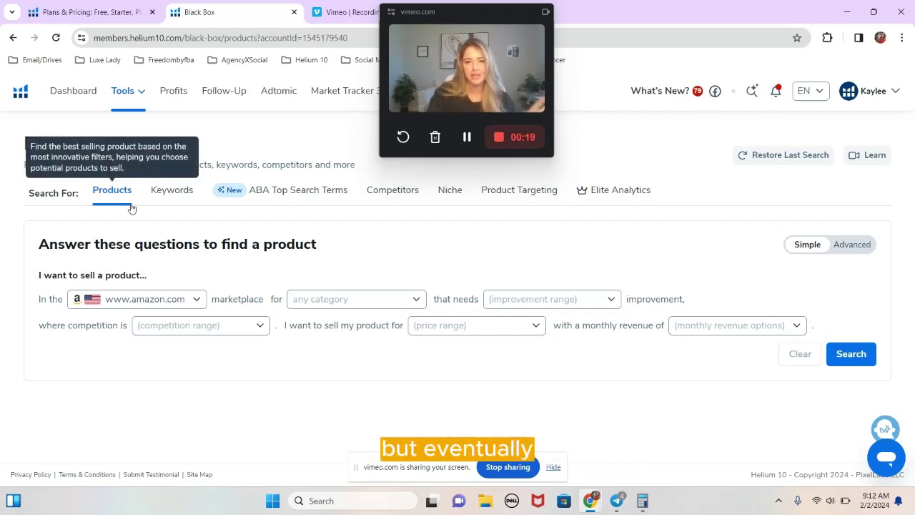
{"action": "left_click", "coordinate": [180, 195]}
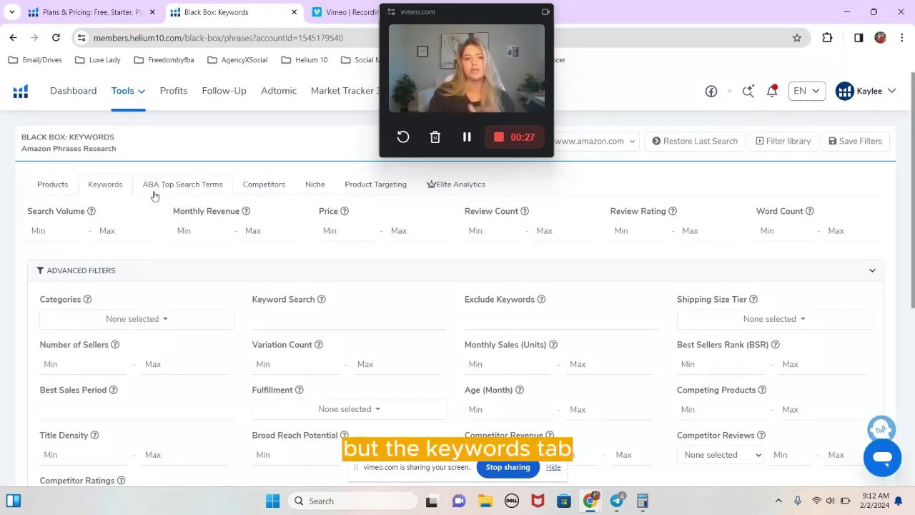
- Set the minimum search volume to 1000 and the minimum monthly revenue to 1000000
{"action": "left_click", "coordinate": [61, 235]}
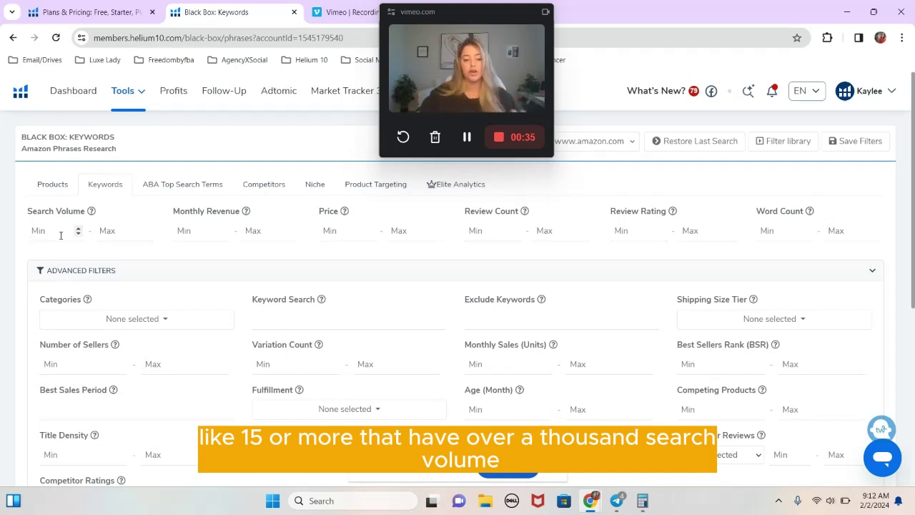
{"action": "left_click", "coordinate": [61, 235]}
{"action": "type", "text": "1"}
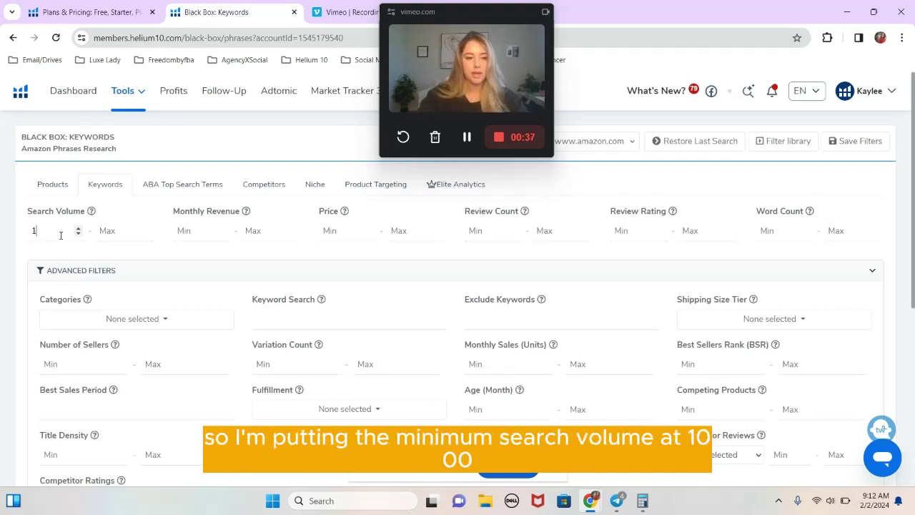
{"action": "type", "text": "000"}
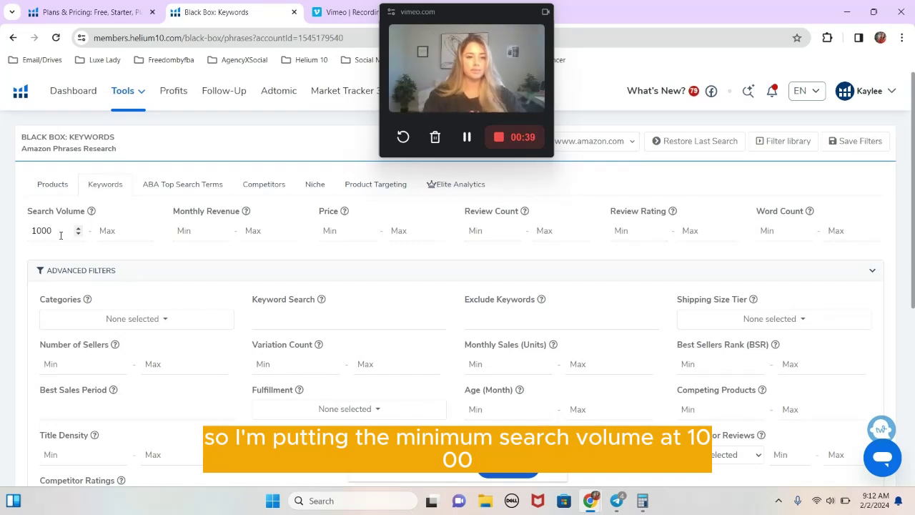
{"action": "left_click", "coordinate": [185, 236]}
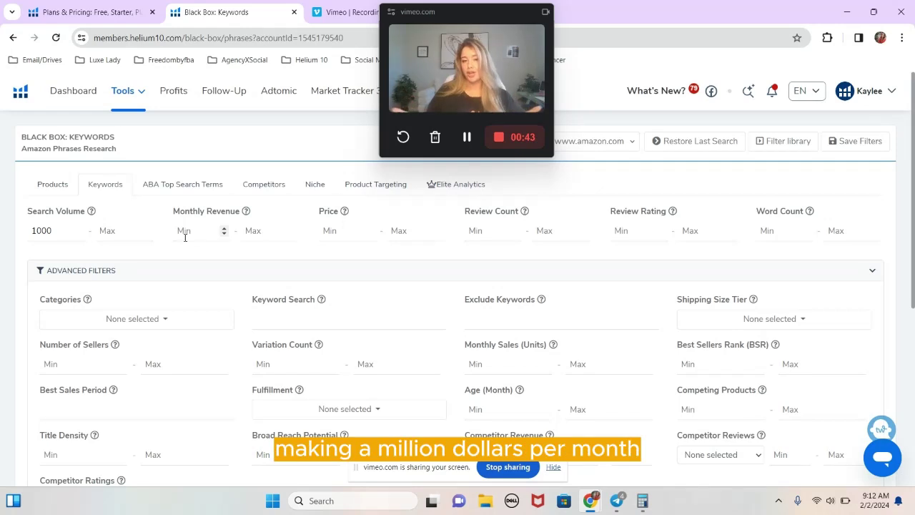
{"action": "type", "text": "1"}
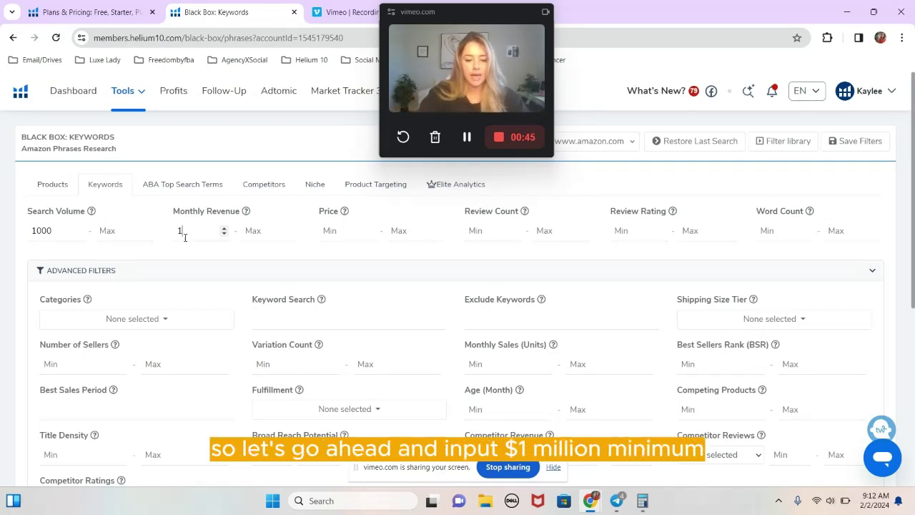
{"action": "type", "text": "0000"}
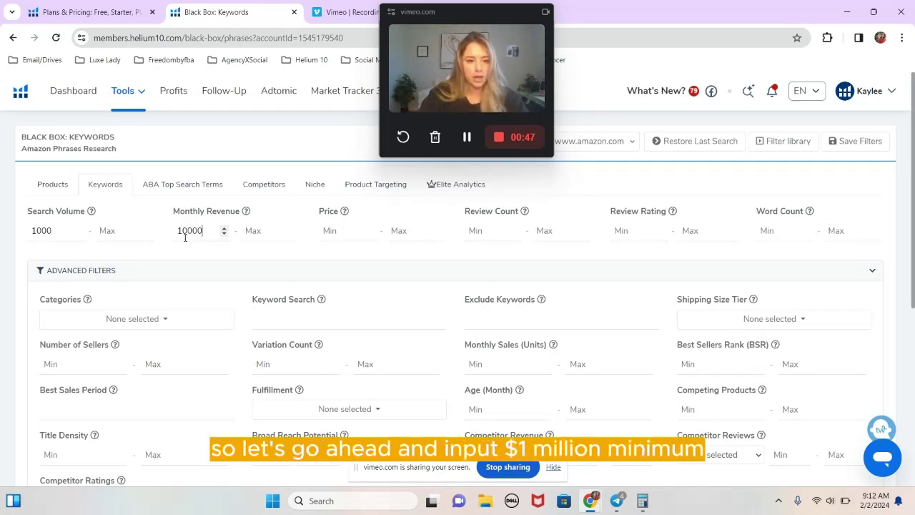
{"action": "type", "text": "00"}
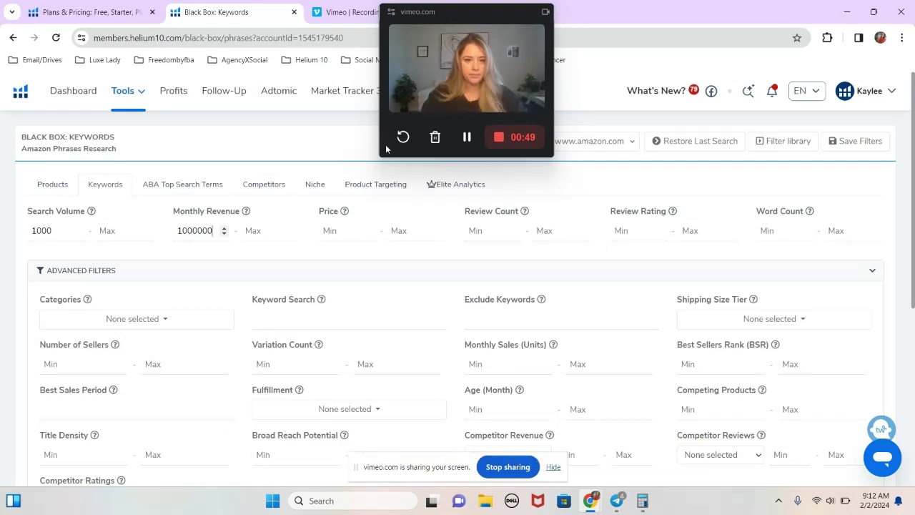
- Set the minimum price to 30 and the maximum review count to 1000
{"action": "left_click", "coordinate": [344, 226]}
{"action": "type", "text": "30"}
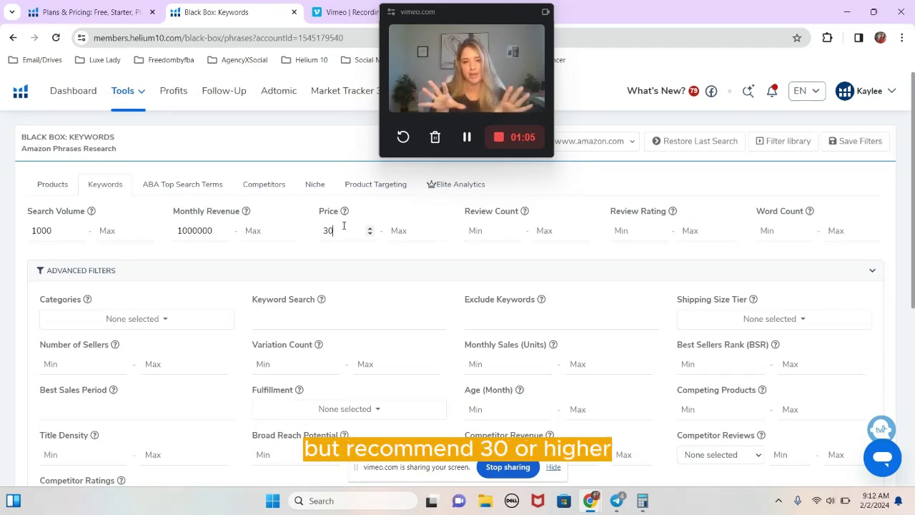
{"action": "left_click", "coordinate": [548, 231]}
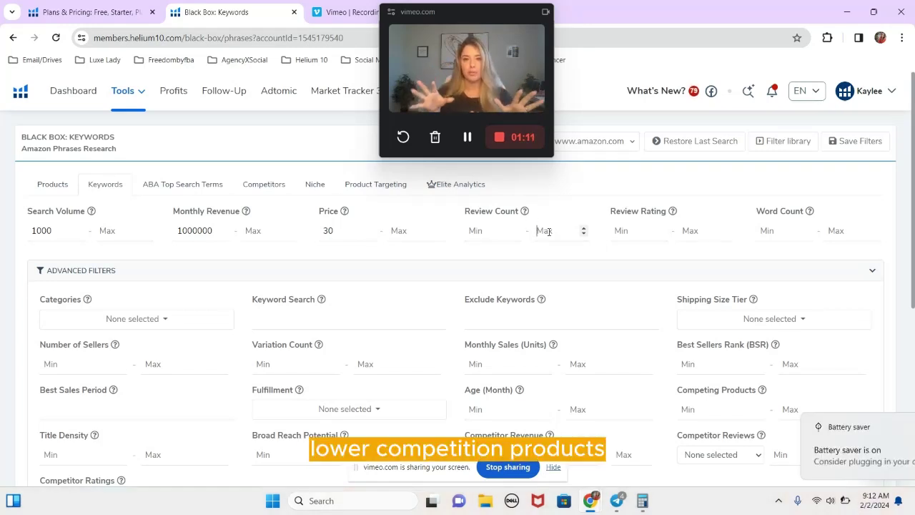
{"action": "type", "text": "1000"}
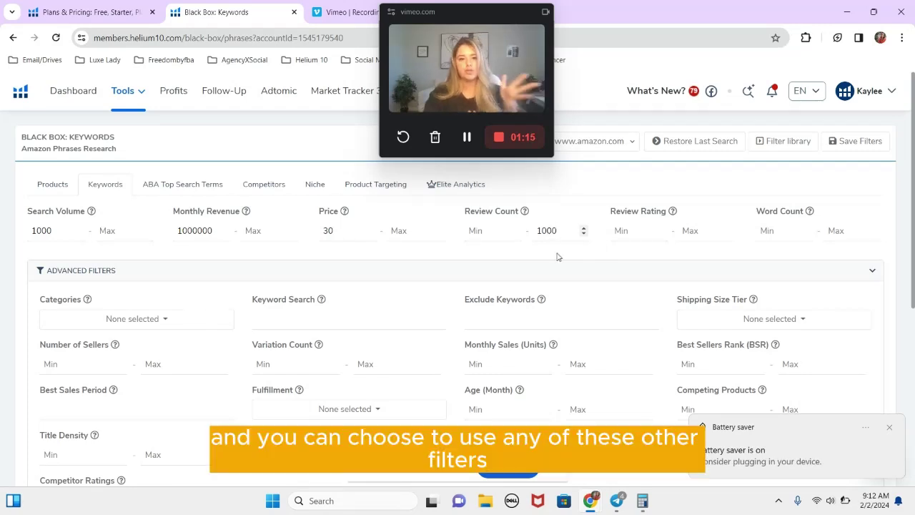
- Run the keyword search with the entered filters, leaving the advanced filters empty
{"action": "scroll", "coordinate": [543, 282], "scroll_direction": "down", "scroll_amount": 1}
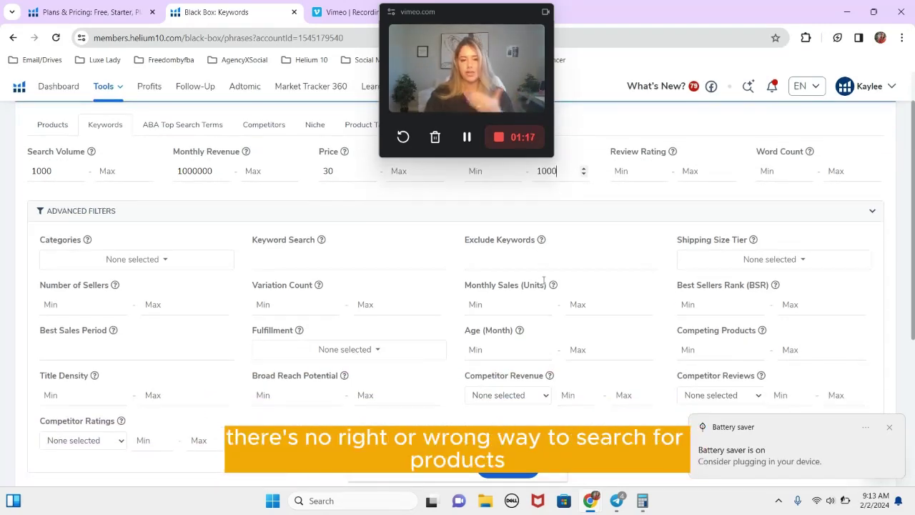
{"action": "scroll", "coordinate": [543, 280], "scroll_direction": "down", "scroll_amount": 1}
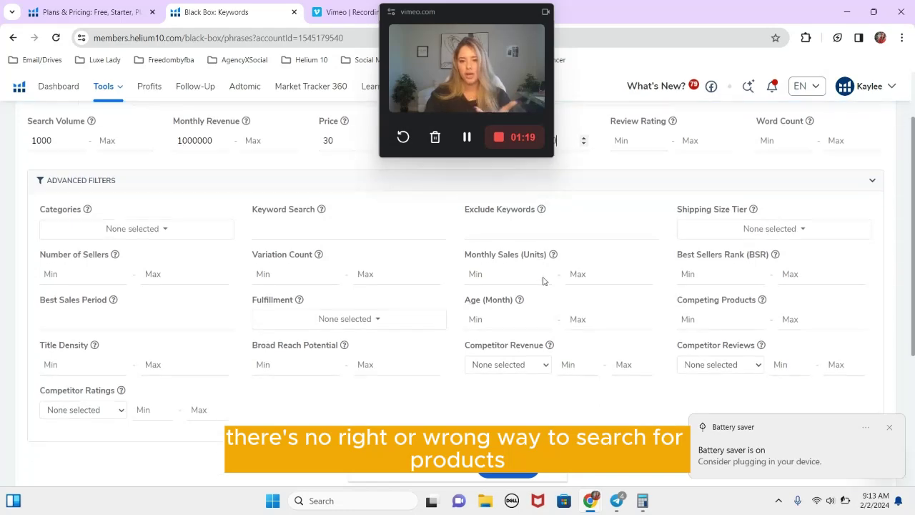
{"action": "scroll", "coordinate": [545, 279], "scroll_direction": "down", "scroll_amount": 1}
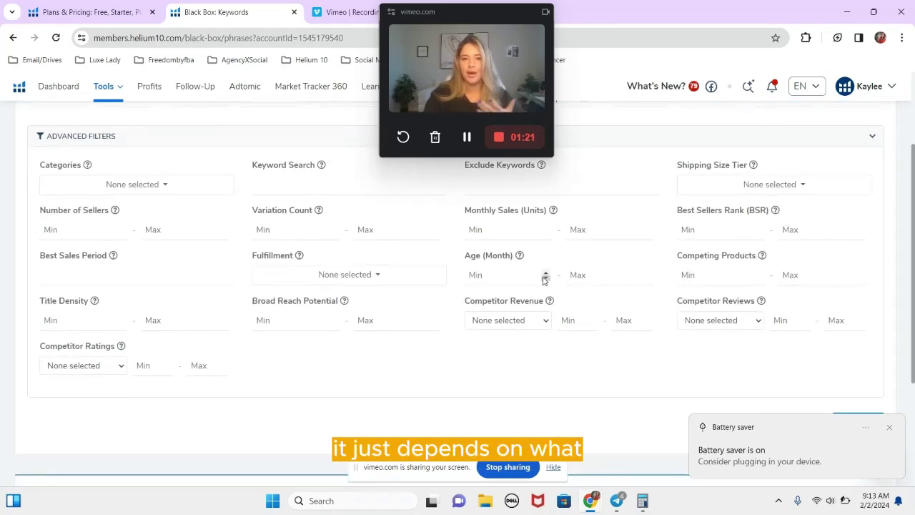
{"action": "scroll", "coordinate": [545, 279], "scroll_direction": "down", "scroll_amount": 3}
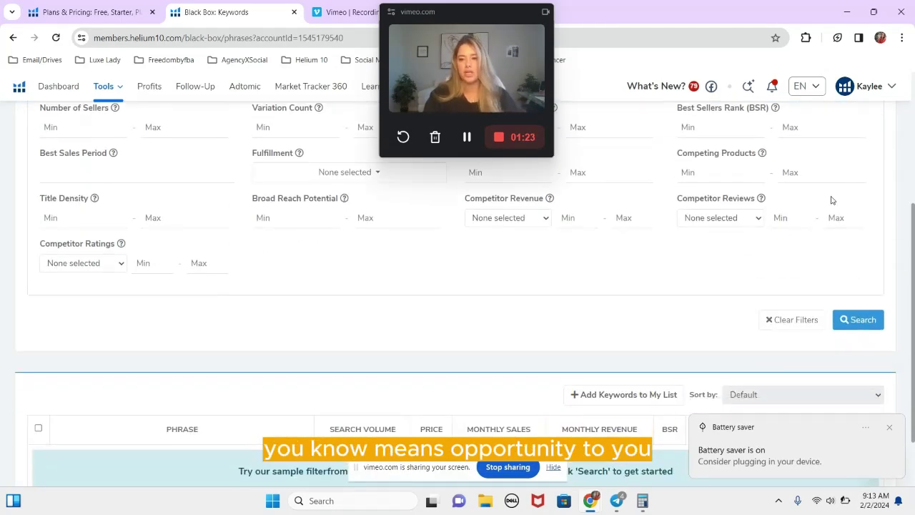
{"action": "left_click", "coordinate": [862, 319]}
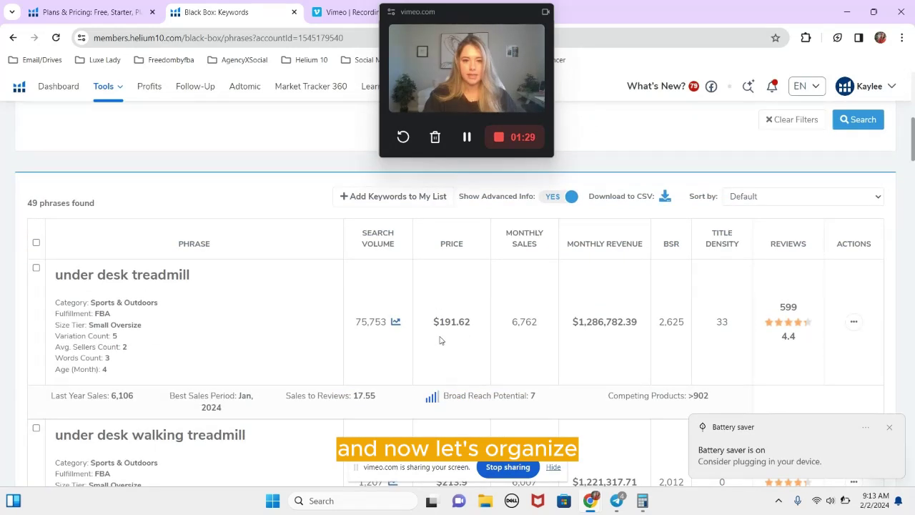
- Sort the found phrases by Search Volume High To Low
{"action": "left_click", "coordinate": [768, 200]}
{"action": "scroll", "coordinate": [786, 336], "scroll_direction": "down", "scroll_amount": 3}
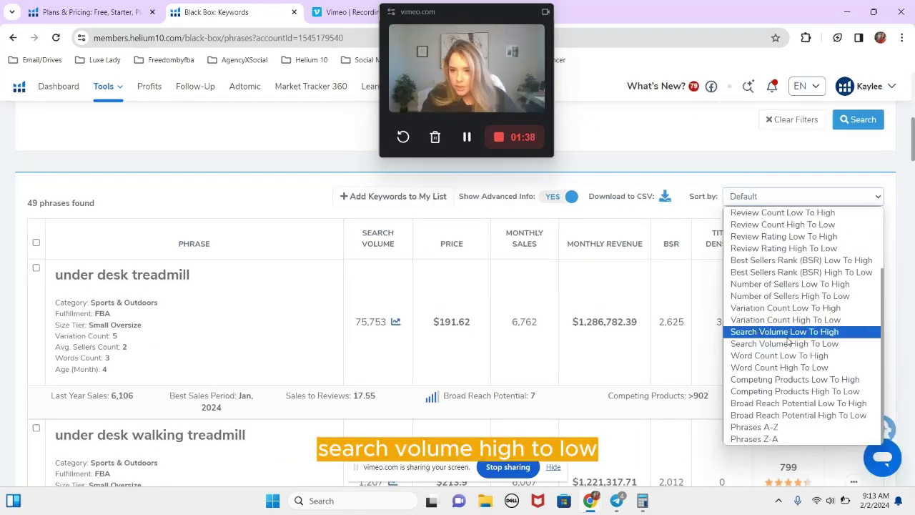
{"action": "left_click", "coordinate": [786, 344]}
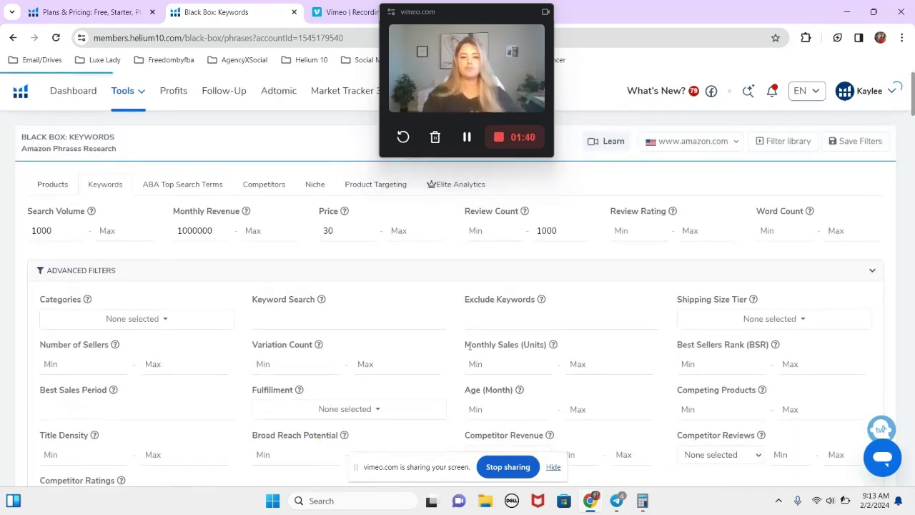
- Examine the sorted phrases for related product keywords, comparing their search volume, price, monthly revenue and reviews
{"action": "scroll", "coordinate": [444, 371], "scroll_direction": "down", "scroll_amount": 1}
{"action": "scroll", "coordinate": [444, 371], "scroll_direction": "down", "scroll_amount": 1}
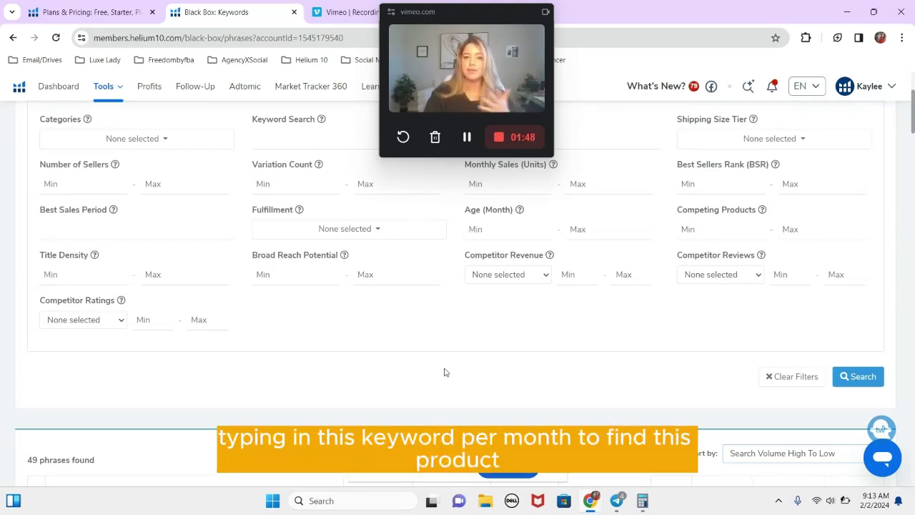
{"action": "scroll", "coordinate": [444, 371], "scroll_direction": "down", "scroll_amount": 2}
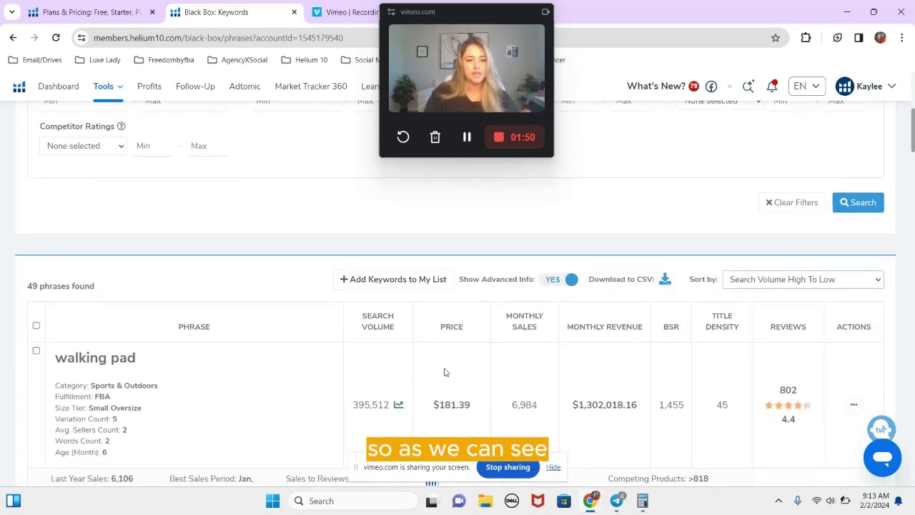
{"action": "scroll", "coordinate": [444, 372], "scroll_direction": "down", "scroll_amount": 1}
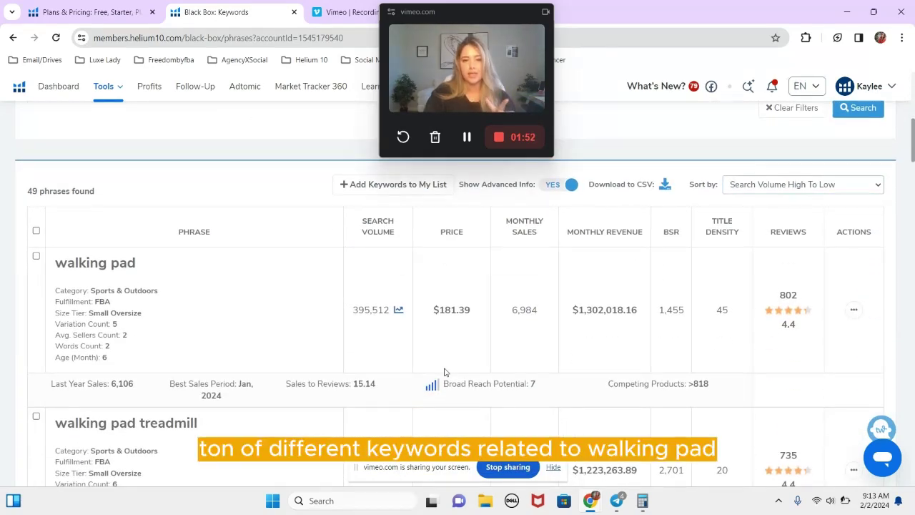
{"action": "scroll", "coordinate": [443, 372], "scroll_direction": "down", "scroll_amount": 3}
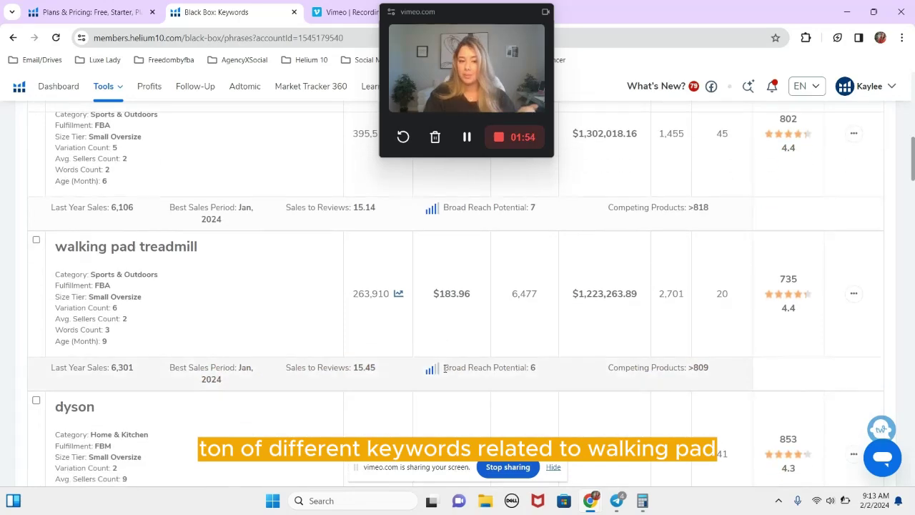
{"action": "scroll", "coordinate": [445, 369], "scroll_direction": "down", "scroll_amount": 3}
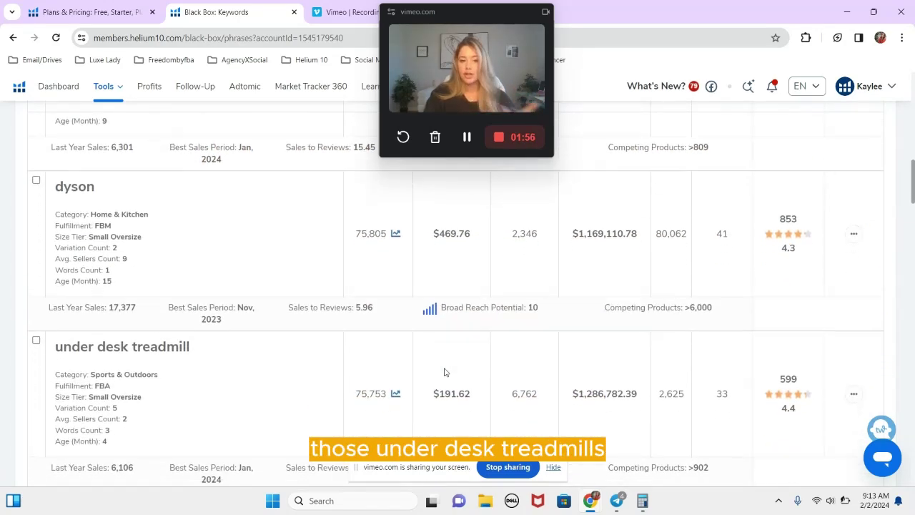
{"action": "scroll", "coordinate": [444, 372], "scroll_direction": "up", "scroll_amount": 12}
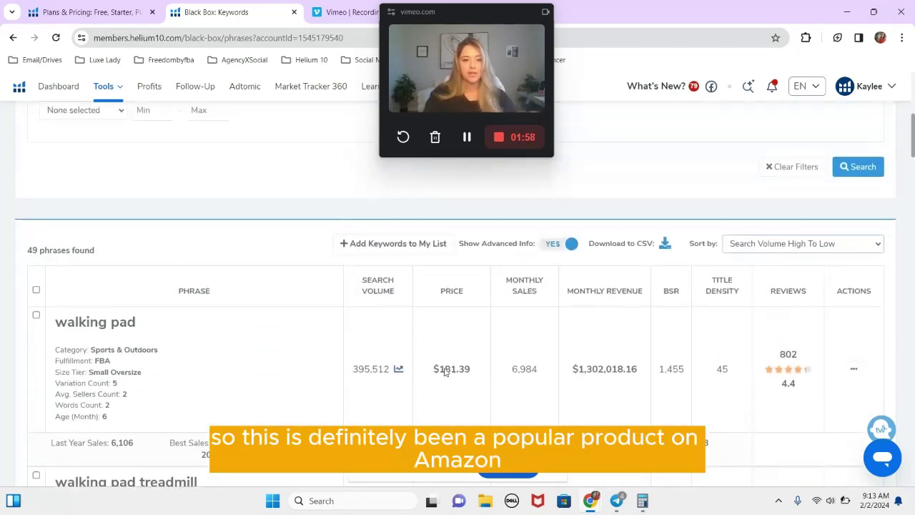
{"action": "scroll", "coordinate": [443, 372], "scroll_direction": "down", "scroll_amount": 1}
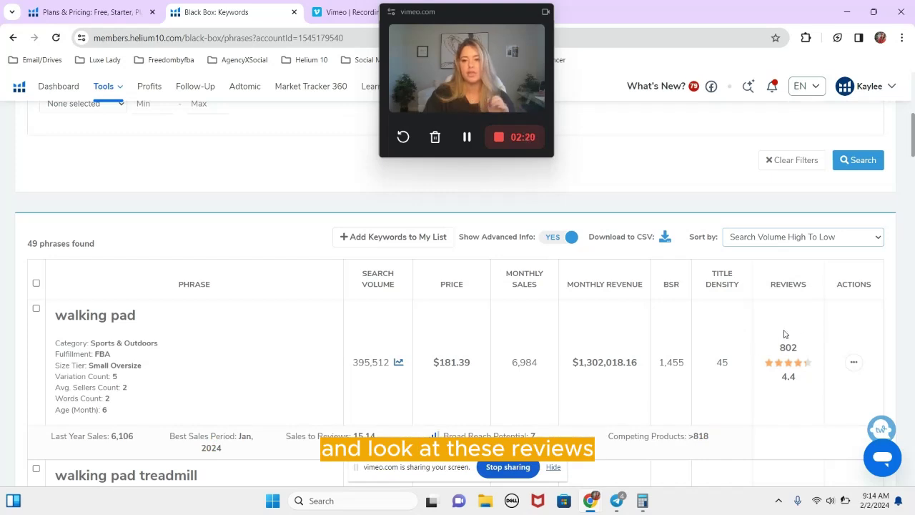
- View the "walking pad" phrase on Amazon and run the Helium 10 extension's Xray product research on the results
{"action": "left_click", "coordinate": [852, 363]}
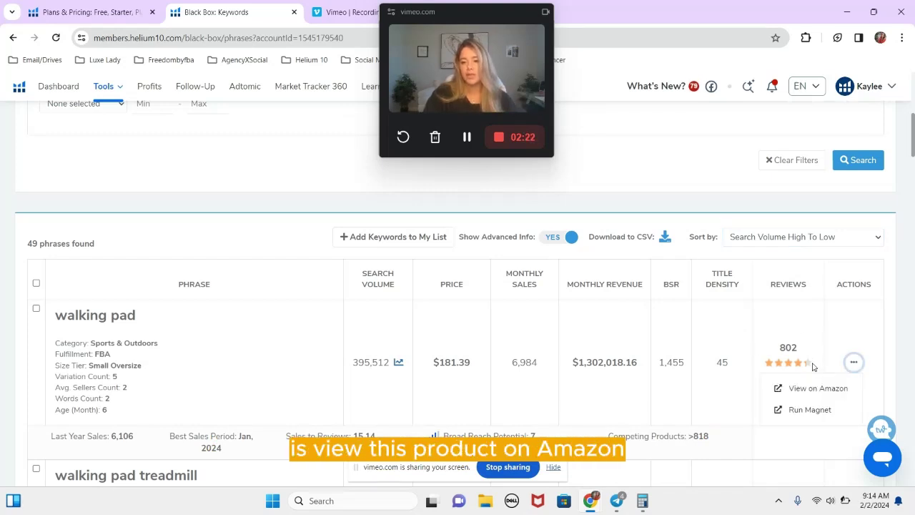
{"action": "left_click", "coordinate": [813, 387]}
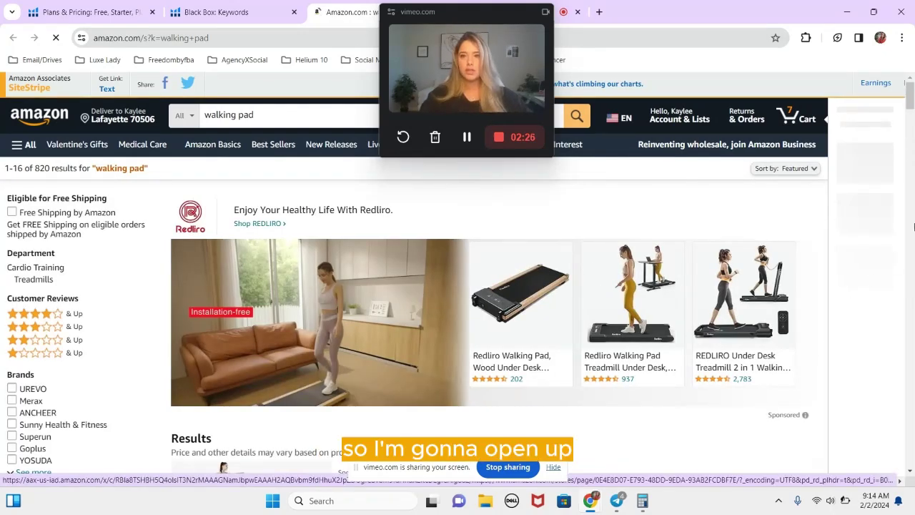
{"action": "left_click", "coordinate": [806, 37]}
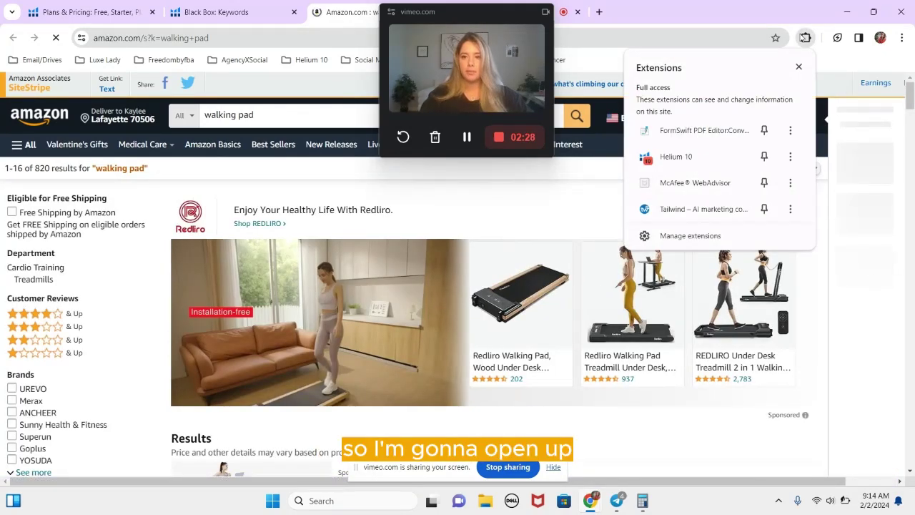
{"action": "left_click", "coordinate": [691, 158]}
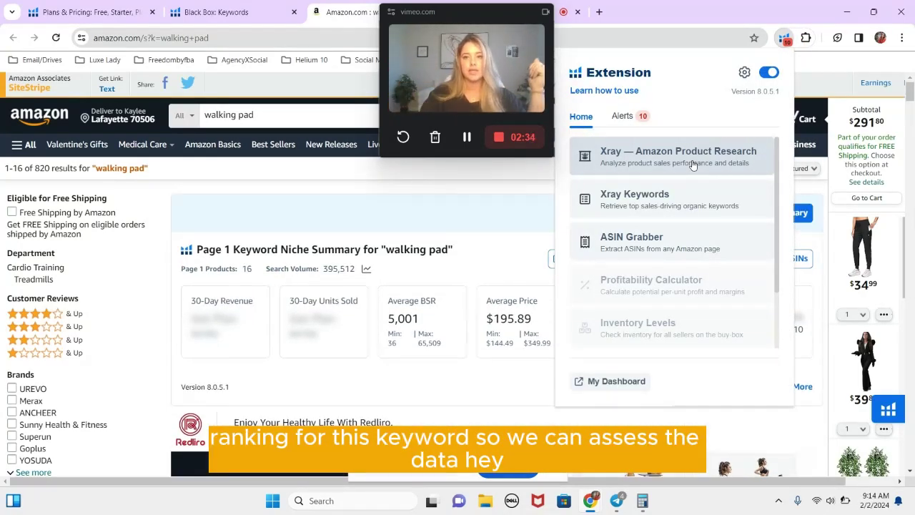
{"action": "left_click", "coordinate": [692, 164]}
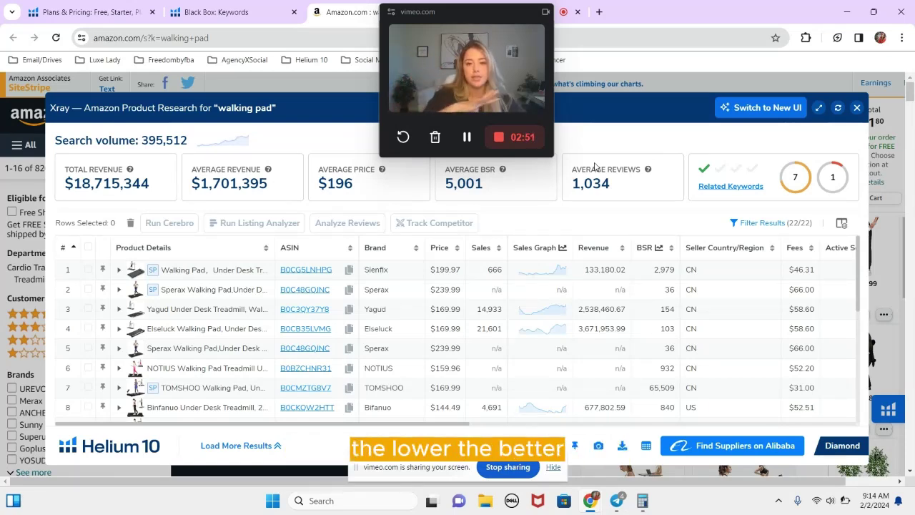
- Filter the Xray results to hide sponsored products and sort the remaining products by BSR in ascending order
{"action": "left_click", "coordinate": [742, 225]}
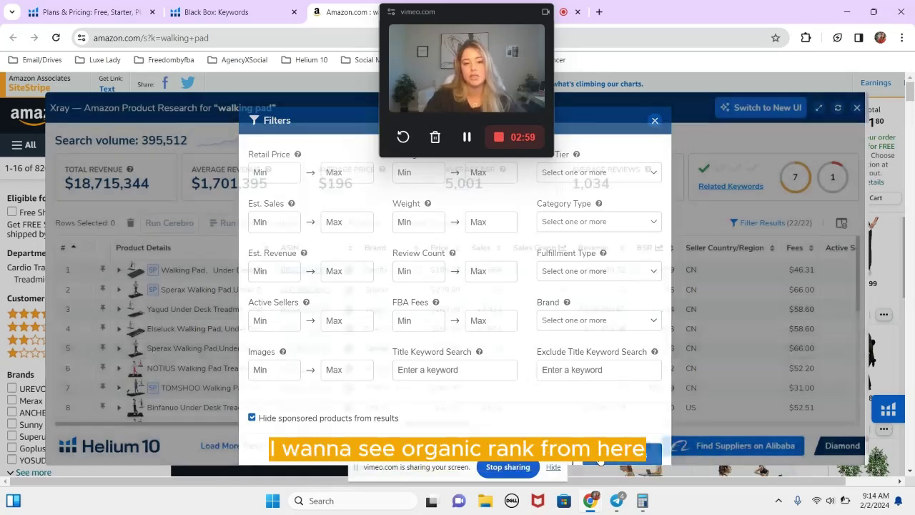
{"action": "left_click", "coordinate": [629, 445]}
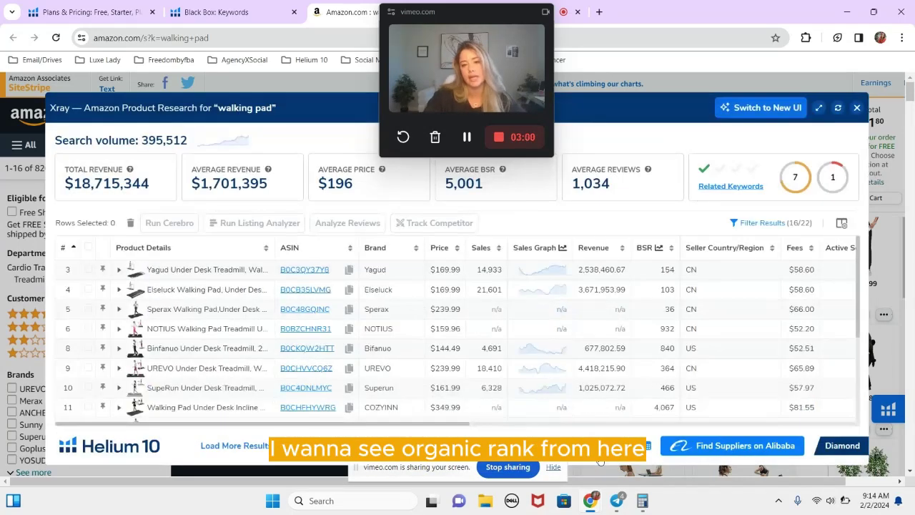
{"action": "left_click", "coordinate": [644, 247]}
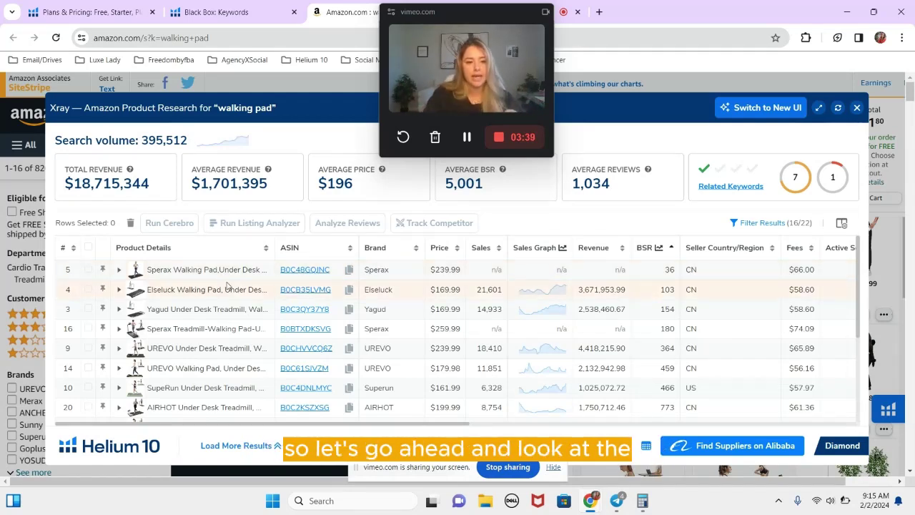
- Select the Elseluck walking pad in the Xray results and review its remaining columns, including review count, size tier, fulfillment and dimensions
{"action": "left_click", "coordinate": [88, 289]}
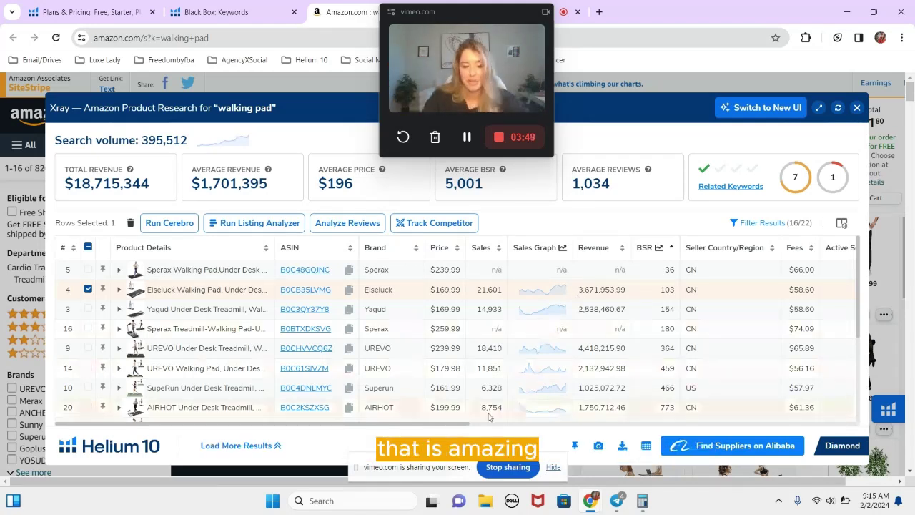
{"action": "left_click_drag", "start_coordinate": [464, 424], "coordinate": [643, 438]}
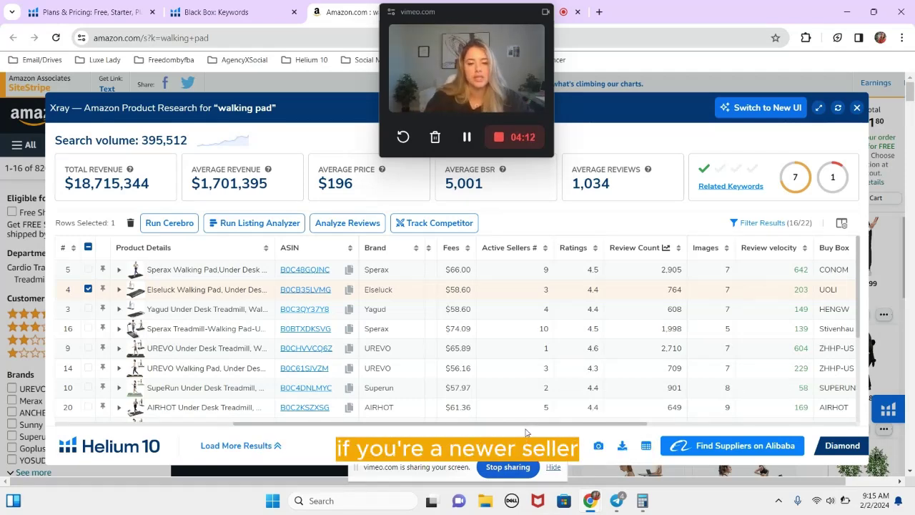
{"action": "left_click_drag", "start_coordinate": [525, 427], "coordinate": [668, 429]}
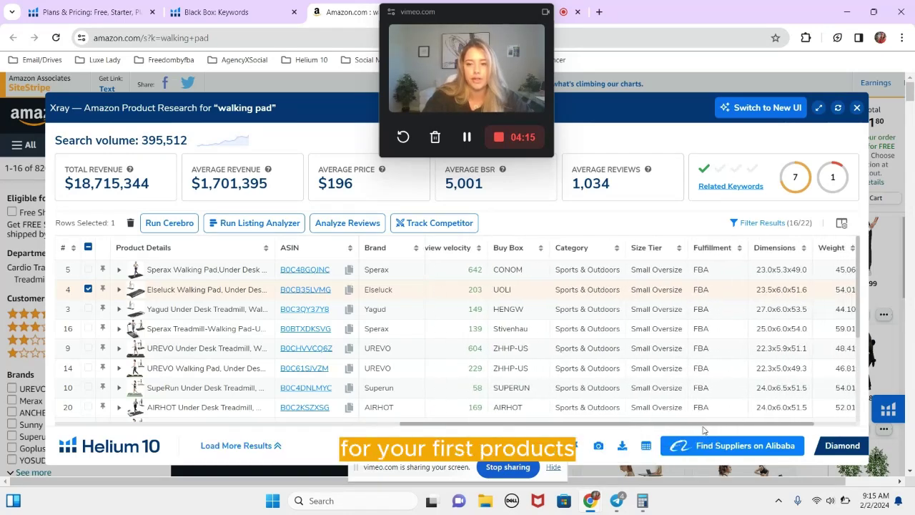
{"action": "left_click_drag", "start_coordinate": [690, 429], "coordinate": [440, 429]}
- View the Elseluck walking pad's Amazon listing and run the Helium 10 extension's Profitability Calculator on it
{"action": "left_click", "coordinate": [255, 290]}
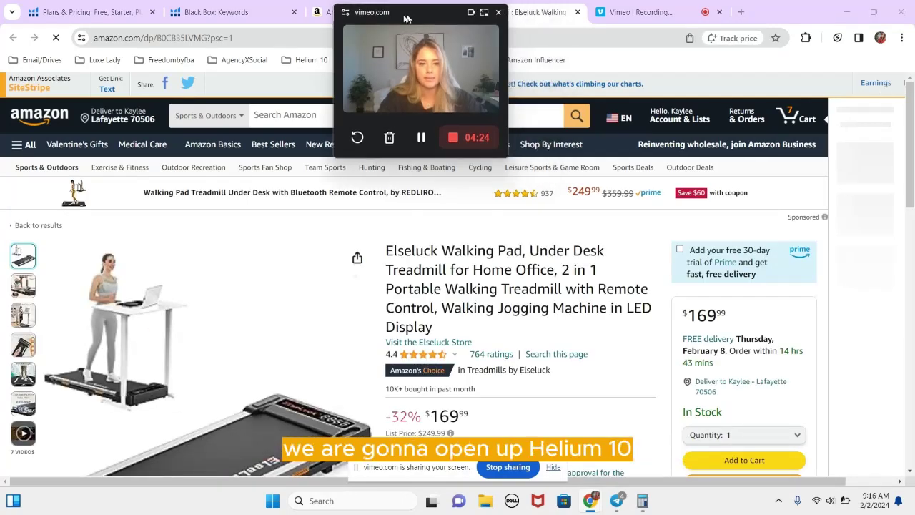
{"action": "left_click", "coordinate": [806, 38]}
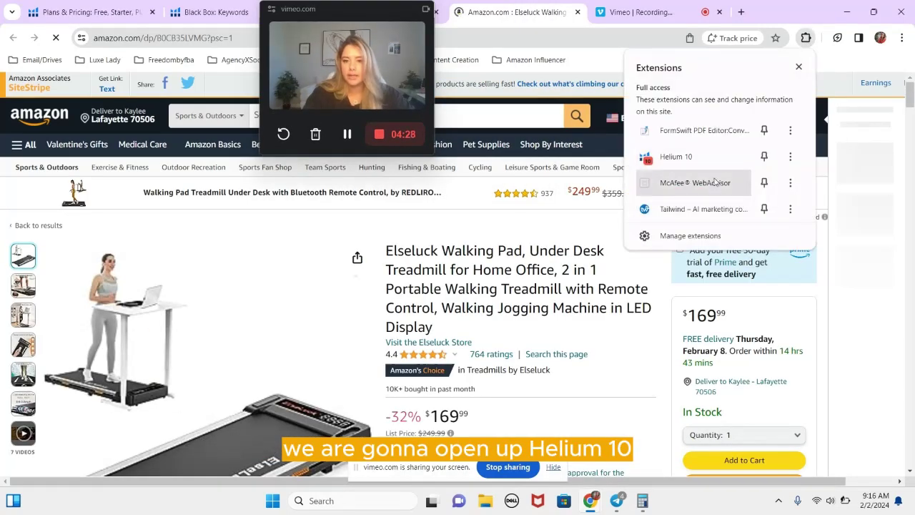
{"action": "left_click", "coordinate": [702, 154]}
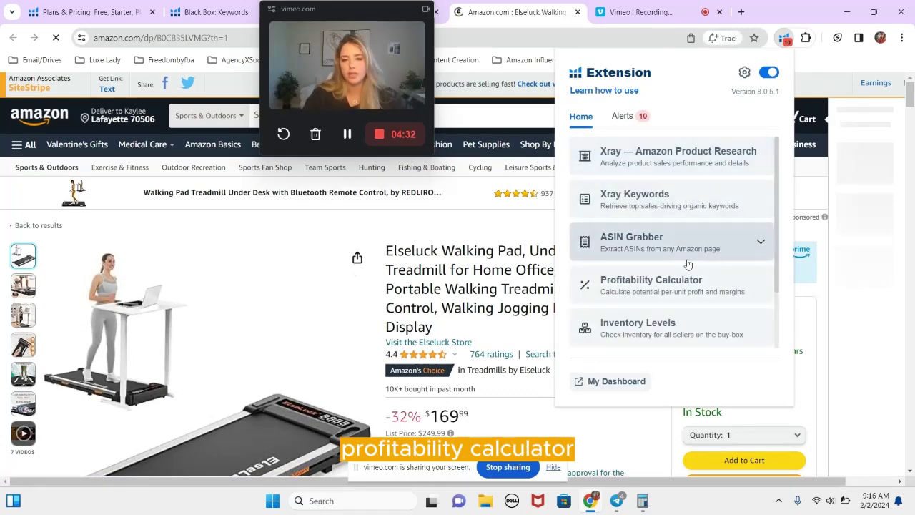
{"action": "left_click", "coordinate": [689, 281]}
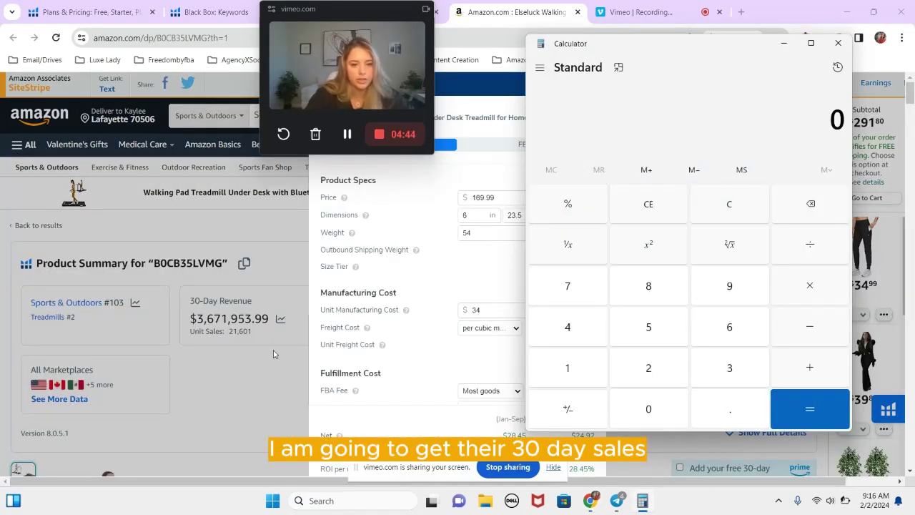
- In Calculator, enter the Elseluck product's 30-day unit sales of 21,601 as the first factor of a multiplication
{"action": "left_click", "coordinate": [633, 369]}
{"action": "left_click", "coordinate": [578, 371]}
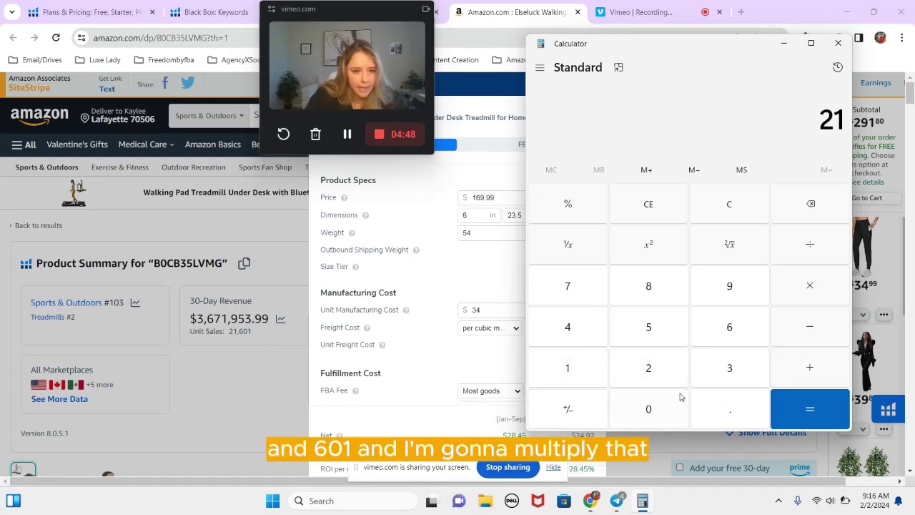
{"action": "left_click", "coordinate": [722, 336]}
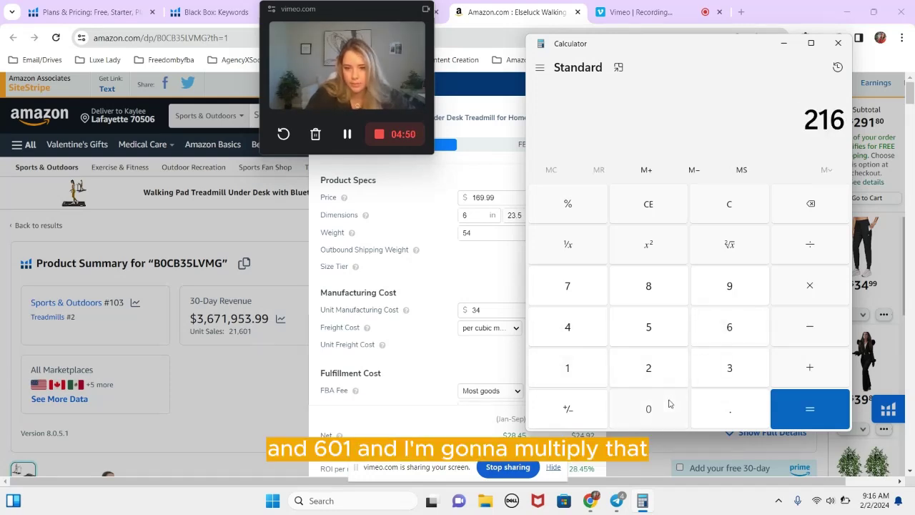
{"action": "left_click", "coordinate": [670, 404]}
{"action": "left_click", "coordinate": [597, 369]}
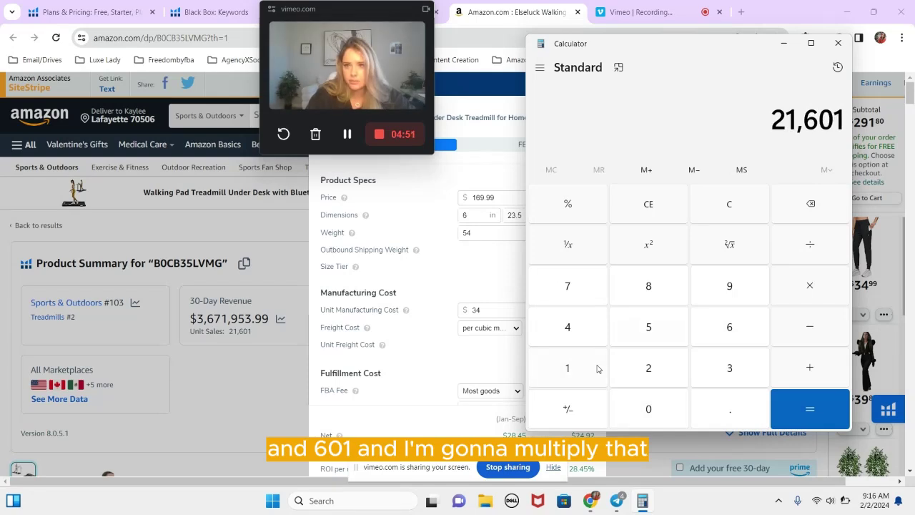
{"action": "left_click", "coordinate": [817, 296]}
- Look up the January–September net profit per unit and multiply the unit sales by 28.45 to calculate the monthly profit
{"action": "left_click", "coordinate": [554, 469]}
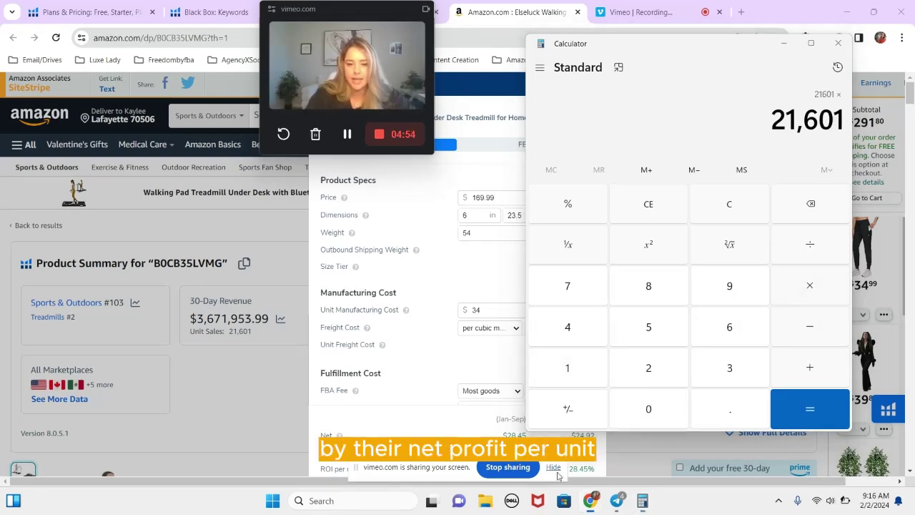
{"action": "left_click_drag", "start_coordinate": [502, 435], "coordinate": [527, 435]}
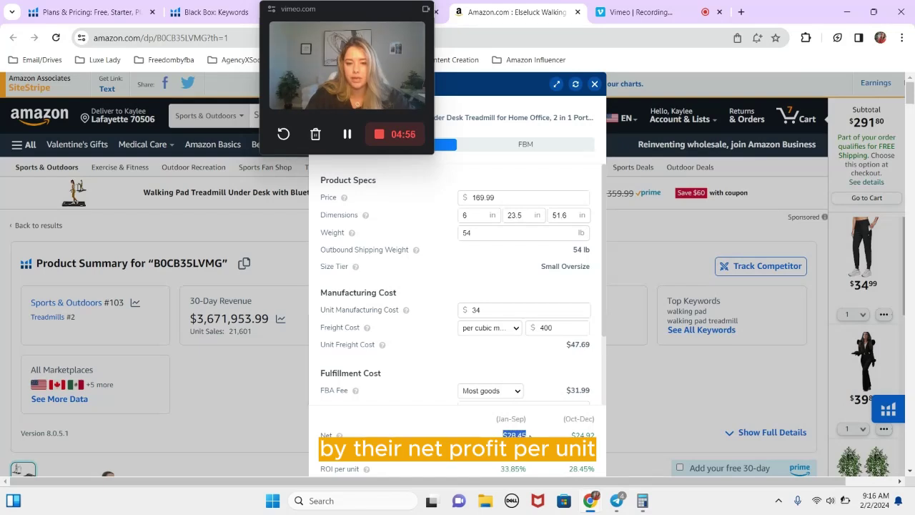
{"action": "left_click", "coordinate": [643, 501]}
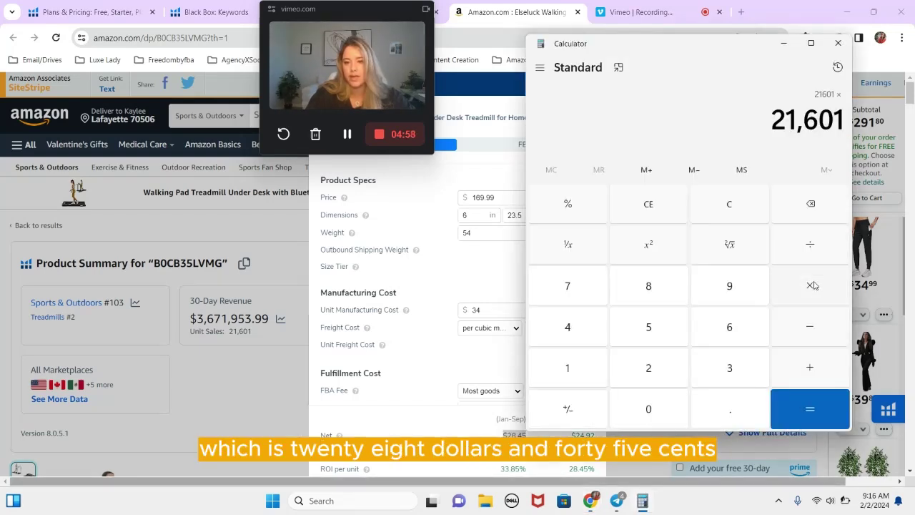
{"action": "left_click", "coordinate": [665, 365]}
{"action": "left_click", "coordinate": [659, 286]}
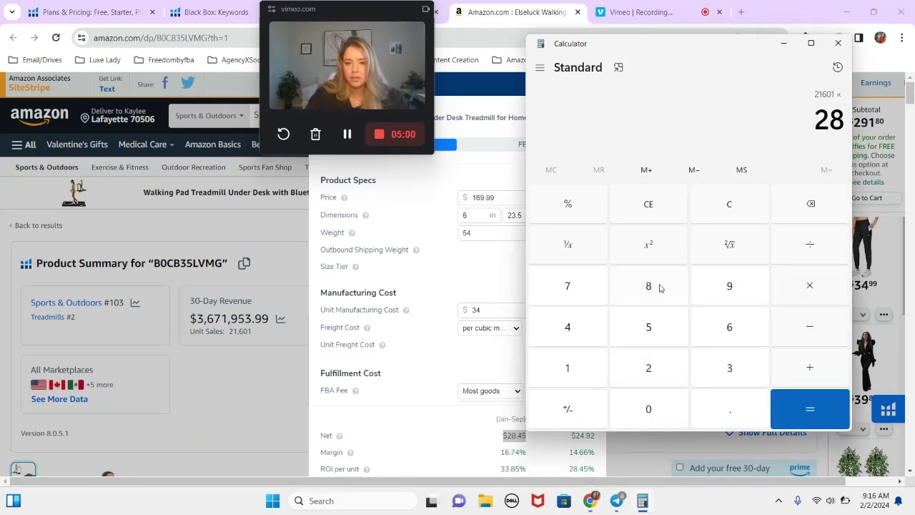
{"action": "left_click", "coordinate": [715, 404]}
{"action": "left_click", "coordinate": [564, 315]}
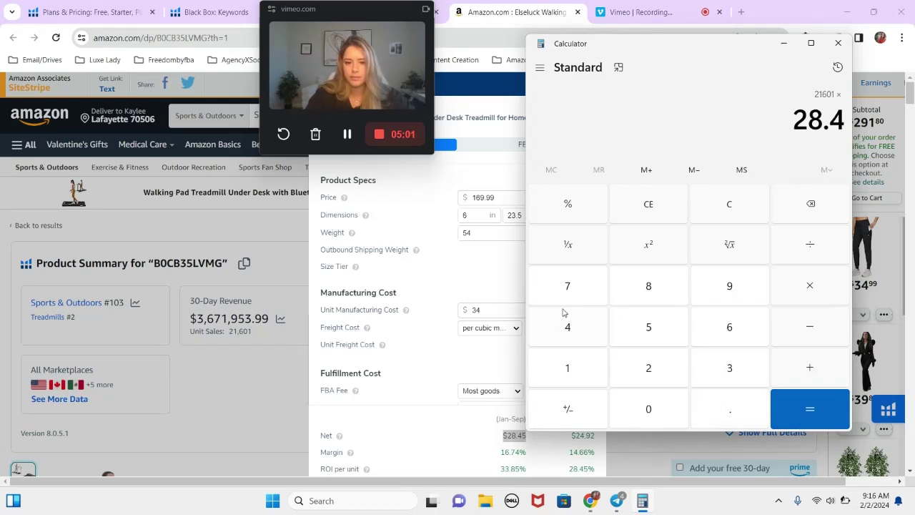
{"action": "left_click", "coordinate": [633, 332]}
{"action": "left_click", "coordinate": [792, 409]}
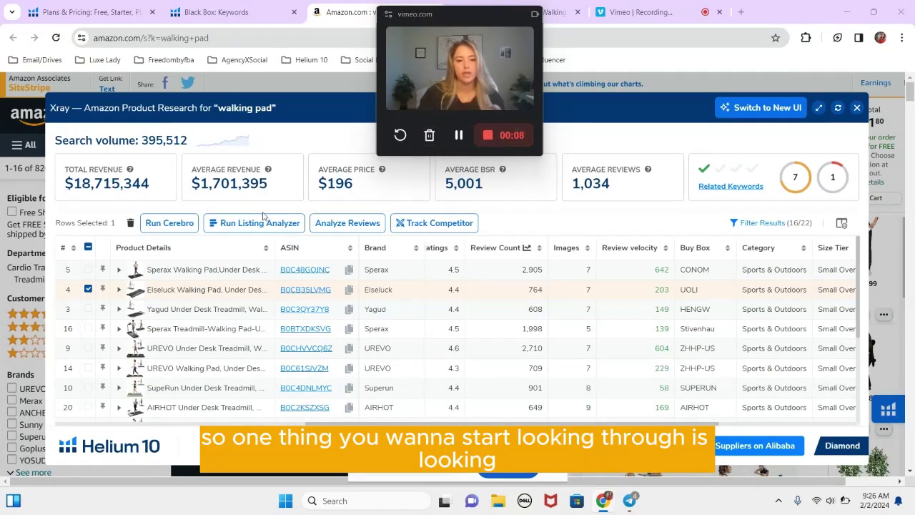
- Examine the product previews of the top walking pad competitors in the Xray results, comparing their titles, images, ratings and prices
{"action": "mouse_move", "coordinate": [209, 269]}
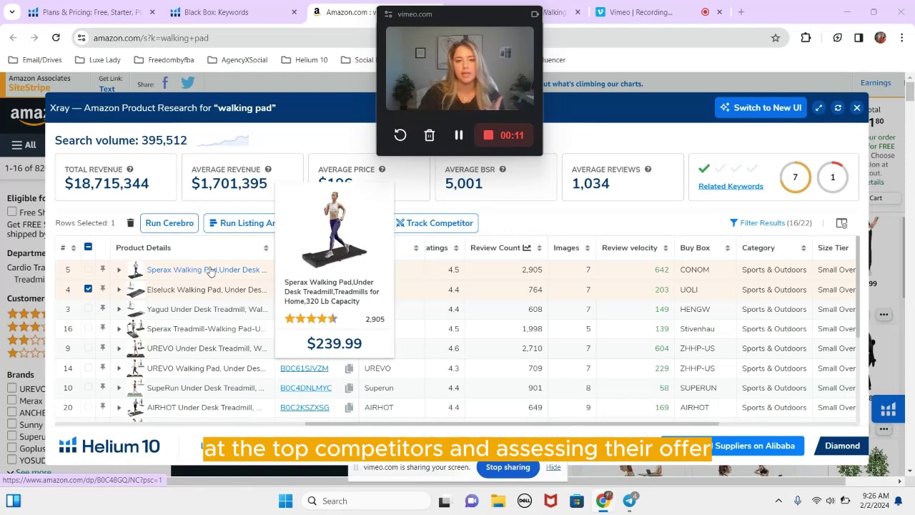
{"action": "mouse_move", "coordinate": [207, 297]}
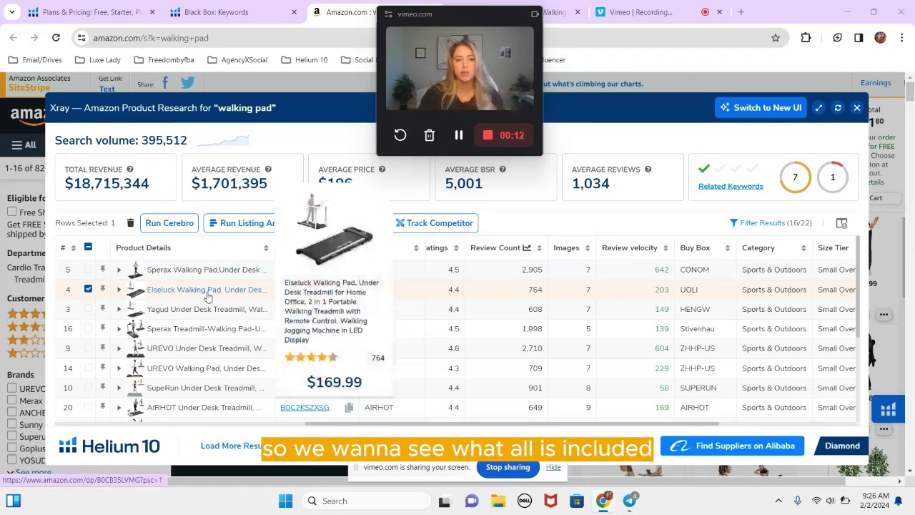
{"action": "mouse_move", "coordinate": [205, 314]}
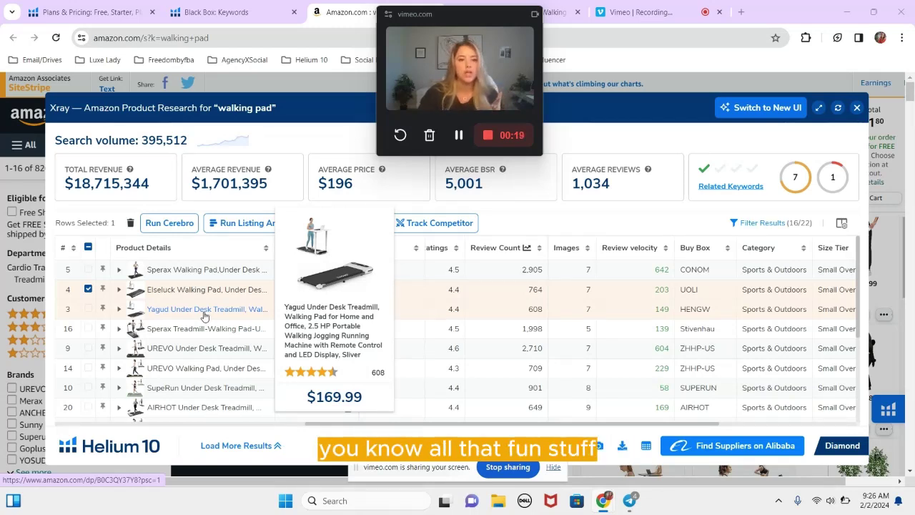
{"action": "mouse_move", "coordinate": [205, 334]}
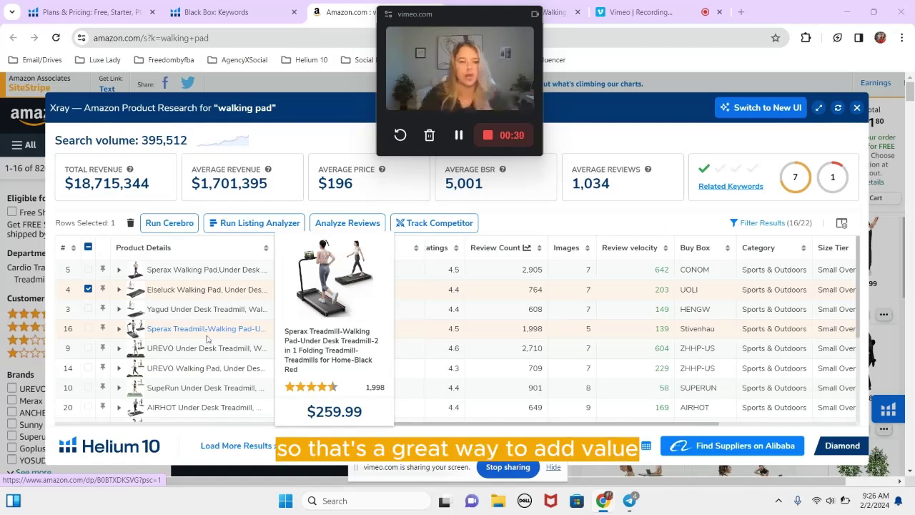
{"action": "mouse_move", "coordinate": [211, 351]}
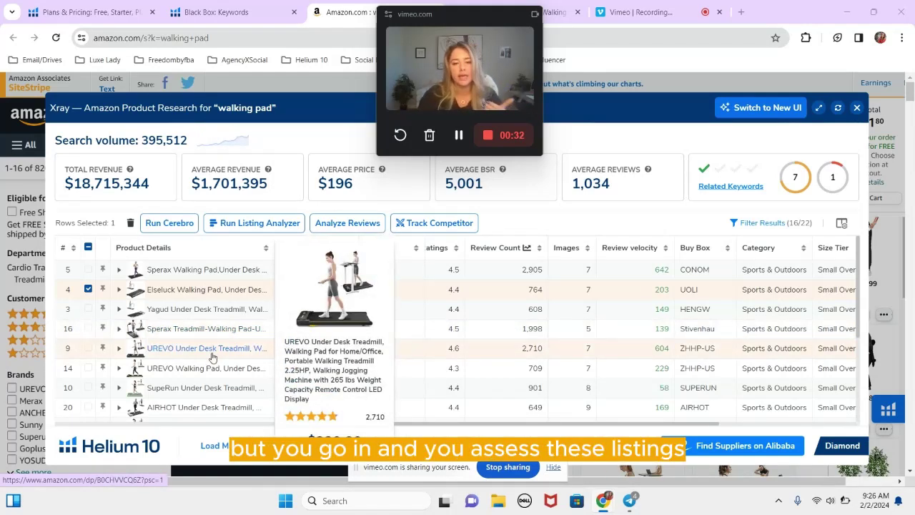
{"action": "mouse_move", "coordinate": [209, 372]}
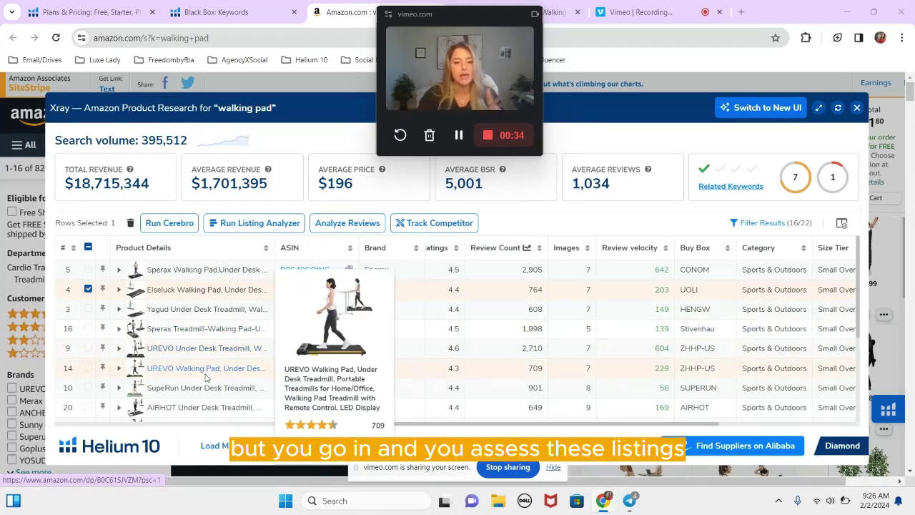
{"action": "mouse_move", "coordinate": [209, 390]}
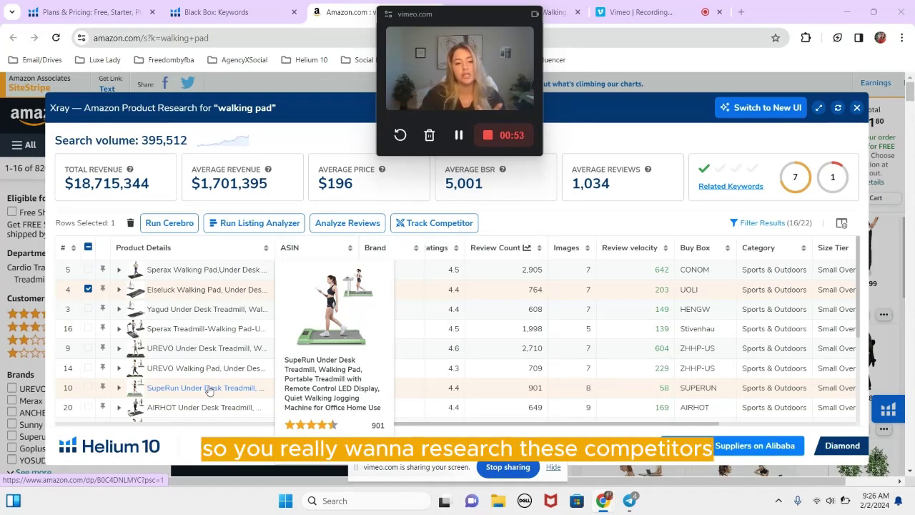
{"action": "scroll", "coordinate": [208, 391], "scroll_direction": "down", "scroll_amount": 1}
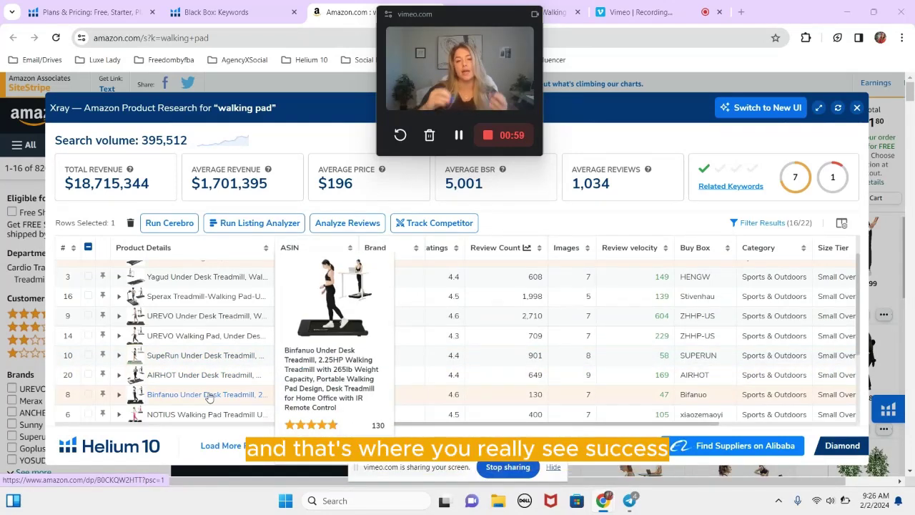
{"action": "scroll", "coordinate": [205, 322], "scroll_direction": "up", "scroll_amount": 2}
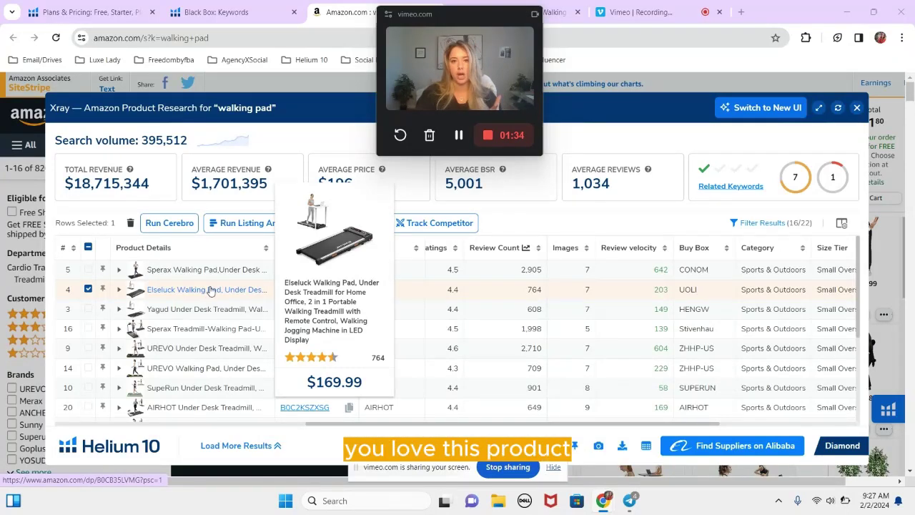
- View the Elseluck walking pad's Amazon listing and run the Helium 10 extension's Review Insights on it
{"action": "left_click", "coordinate": [208, 294]}
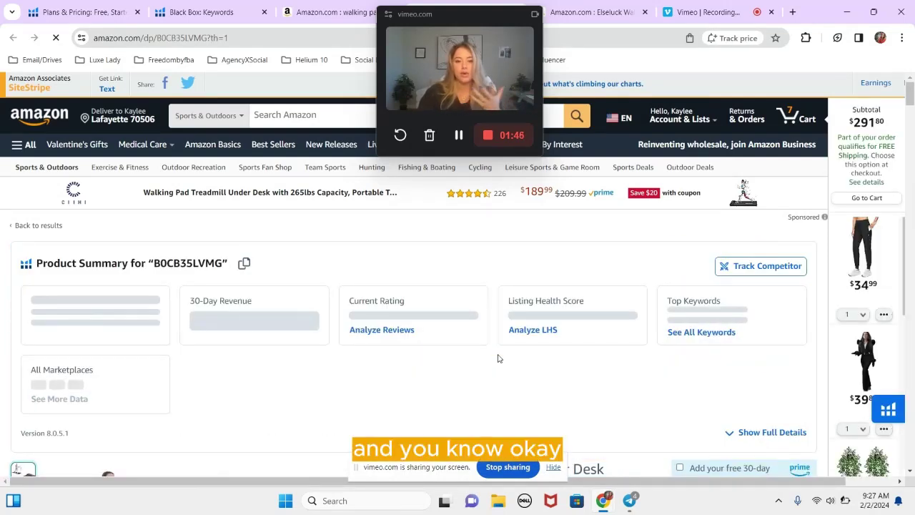
{"action": "scroll", "coordinate": [498, 358], "scroll_direction": "down", "scroll_amount": 5}
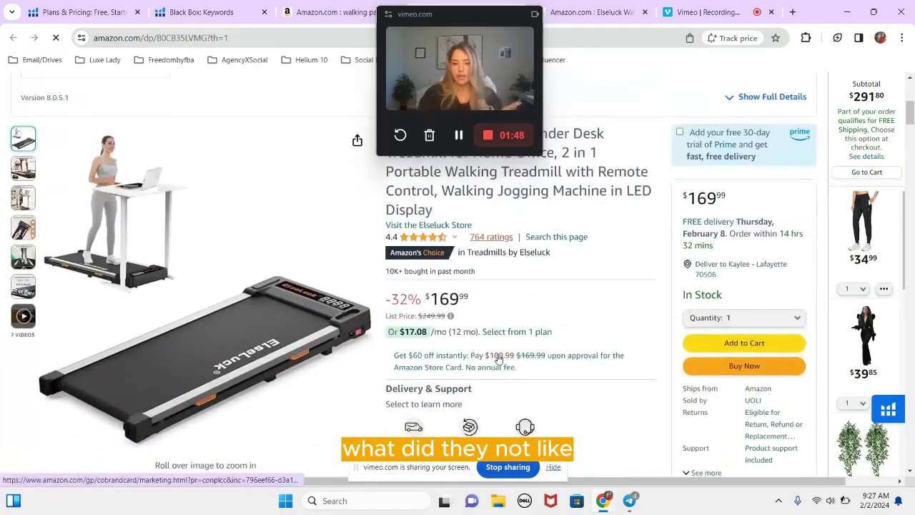
{"action": "scroll", "coordinate": [498, 358], "scroll_direction": "down", "scroll_amount": 15}
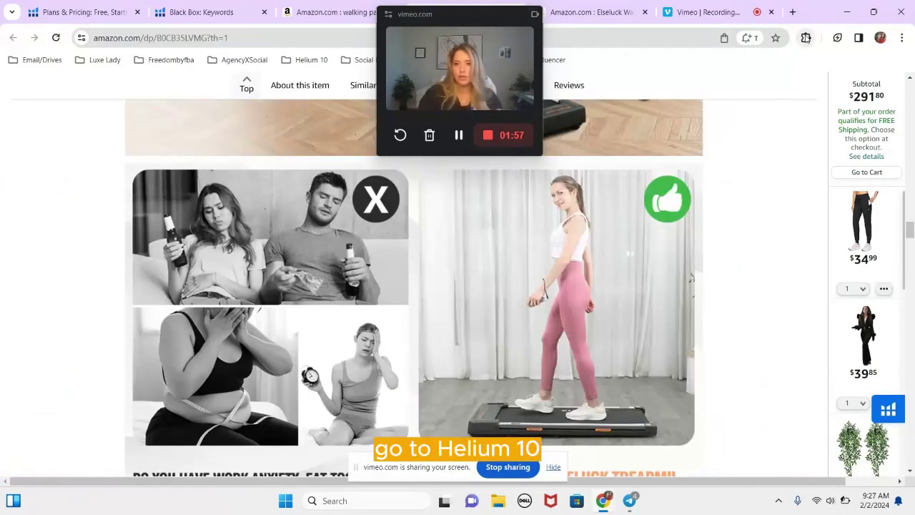
{"action": "left_click", "coordinate": [805, 38]}
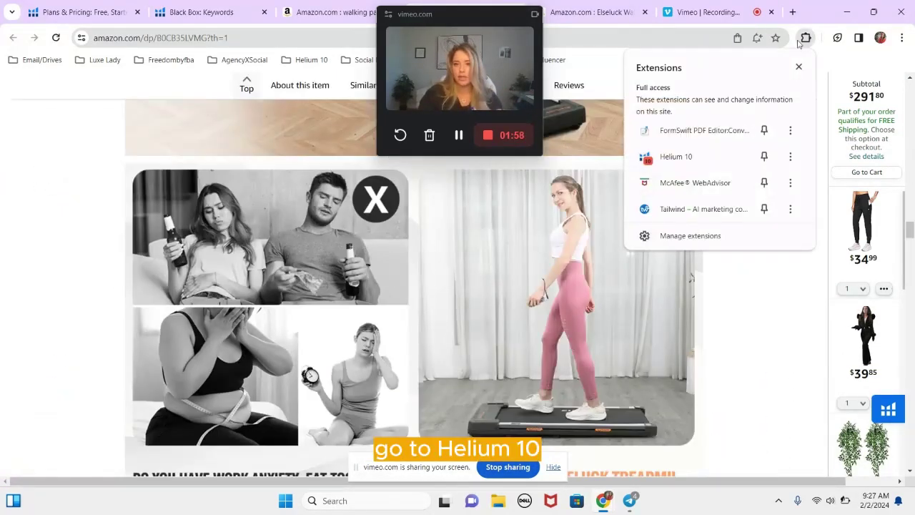
{"action": "left_click", "coordinate": [697, 164]}
{"action": "left_click", "coordinate": [789, 37]}
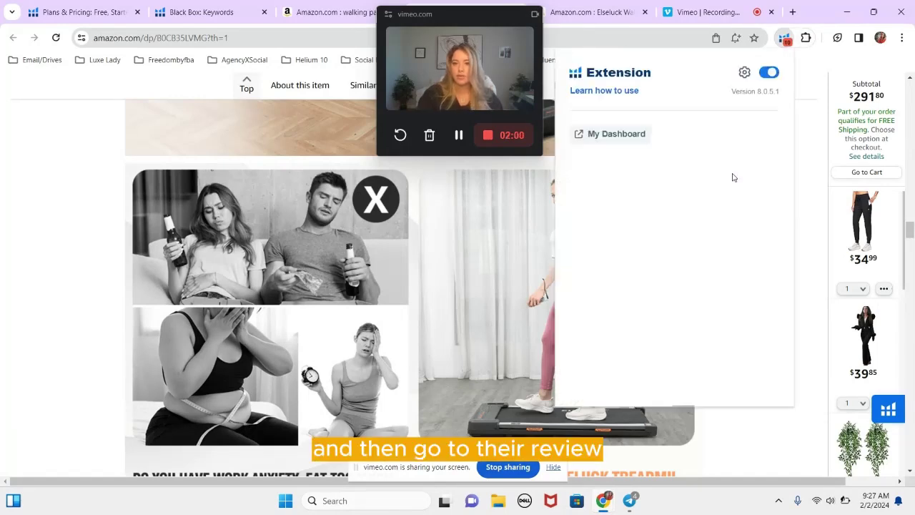
{"action": "scroll", "coordinate": [687, 304], "scroll_direction": "down", "scroll_amount": 2}
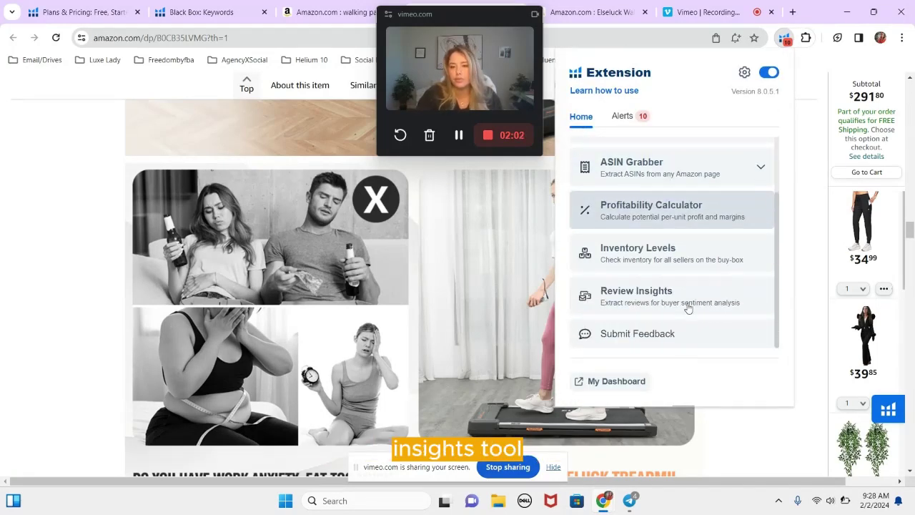
{"action": "left_click", "coordinate": [687, 302]}
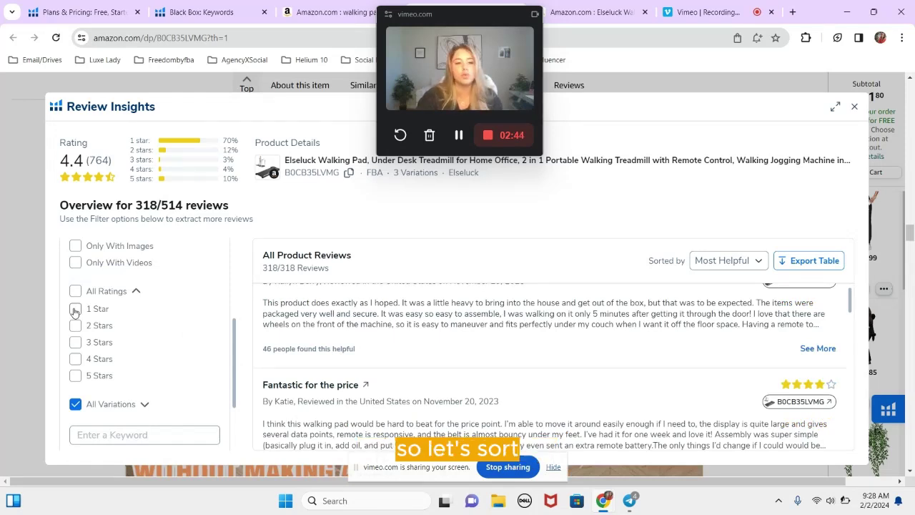
- Filter the product reviews to 1 Star ratings and show the filtered list from its first review
{"action": "left_click", "coordinate": [75, 308]}
{"action": "scroll", "coordinate": [167, 342], "scroll_direction": "down", "scroll_amount": 2}
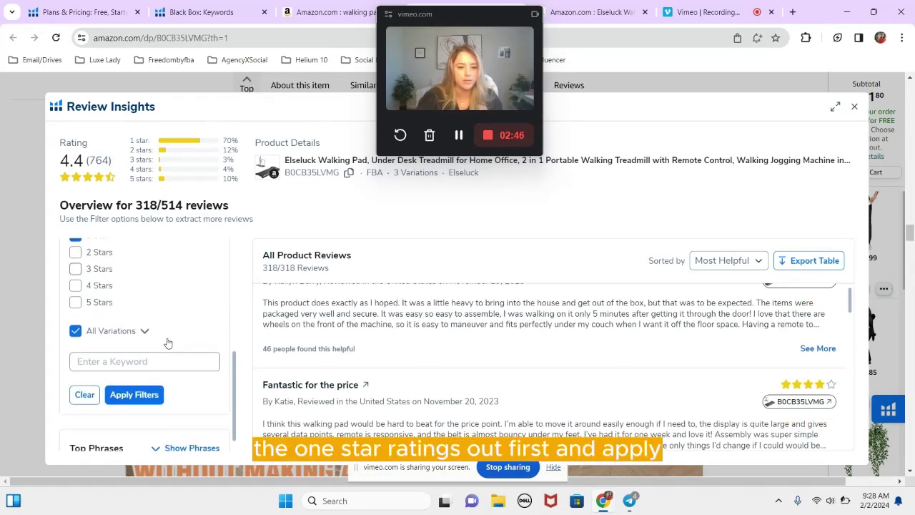
{"action": "left_click", "coordinate": [155, 380]}
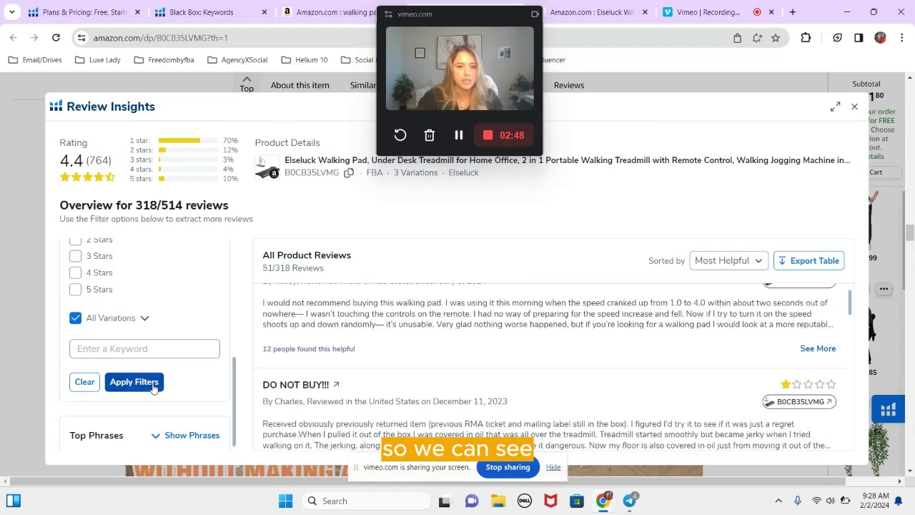
{"action": "scroll", "coordinate": [400, 338], "scroll_direction": "up", "scroll_amount": 2}
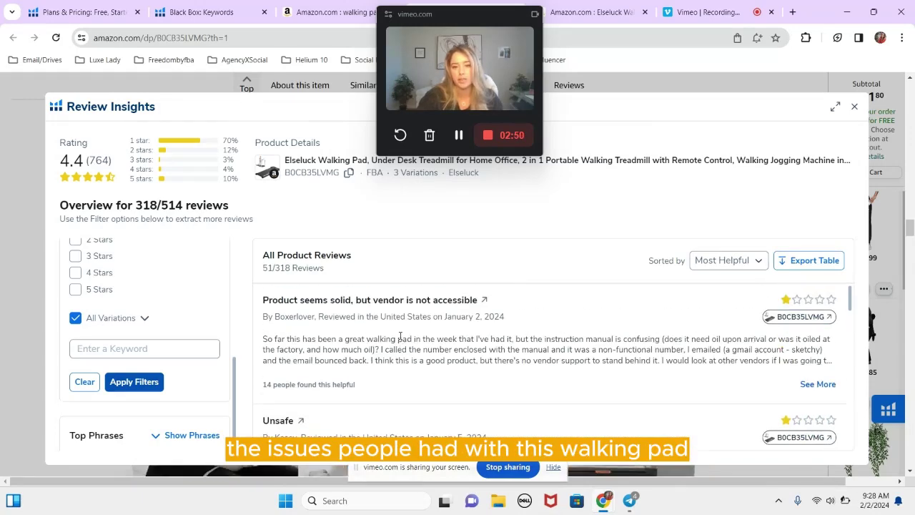
- Read through the walking pad's 1-star reviews in Review Insights to identify the issues customers report with the product
{"action": "scroll", "coordinate": [400, 338], "scroll_direction": "down", "scroll_amount": 2}
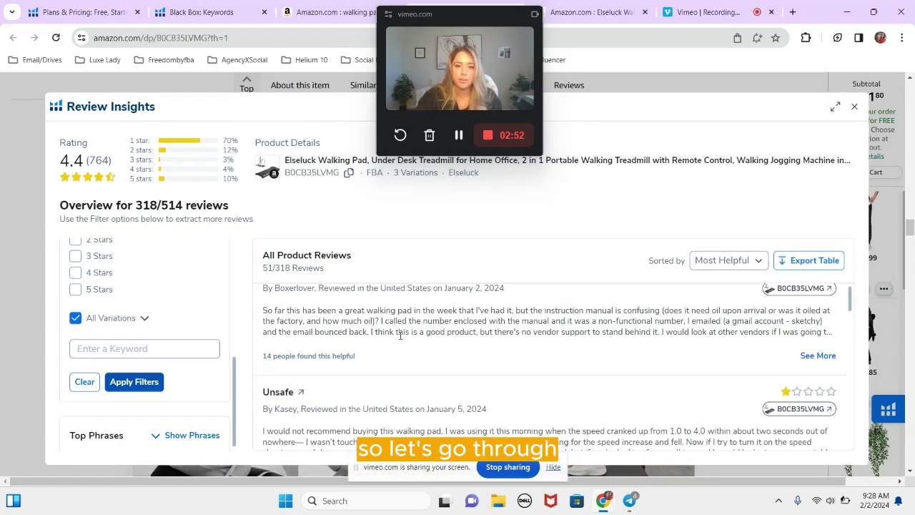
{"action": "scroll", "coordinate": [400, 339], "scroll_direction": "down", "scroll_amount": 2}
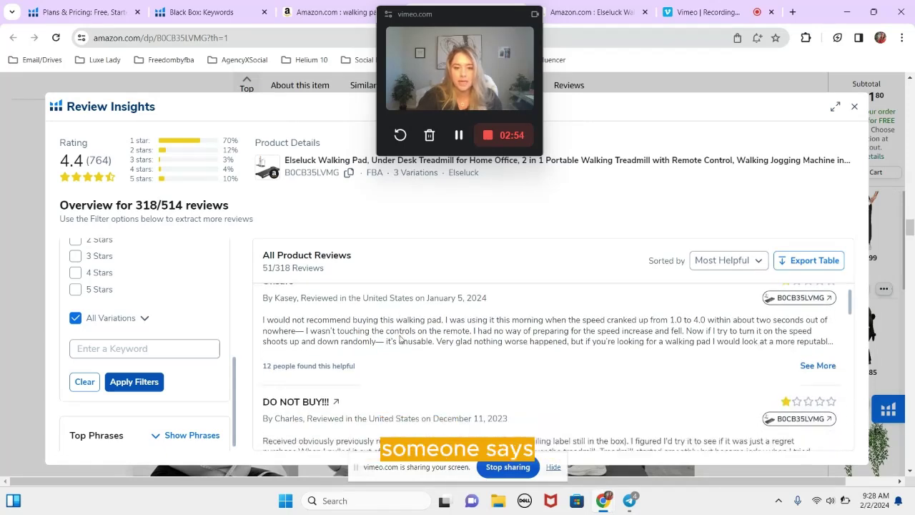
{"action": "scroll", "coordinate": [400, 338], "scroll_direction": "down", "scroll_amount": 2}
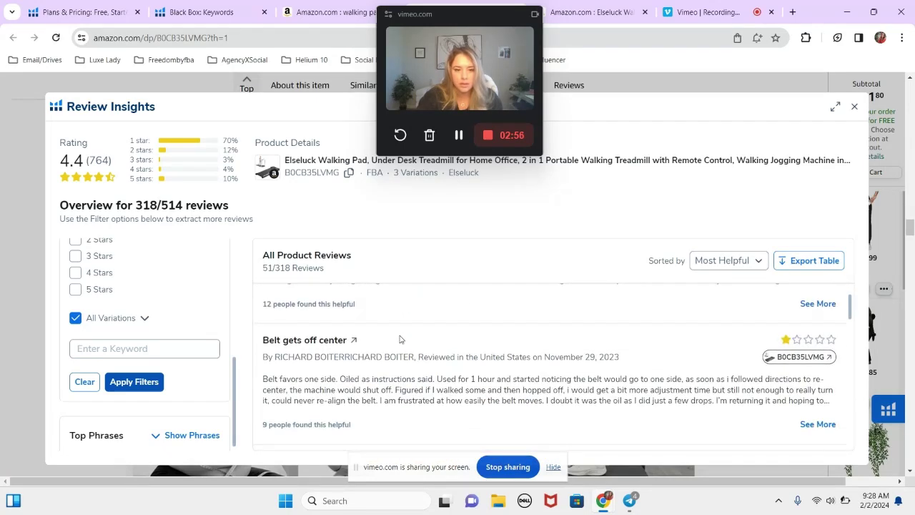
{"action": "scroll", "coordinate": [400, 337], "scroll_direction": "down", "scroll_amount": 2}
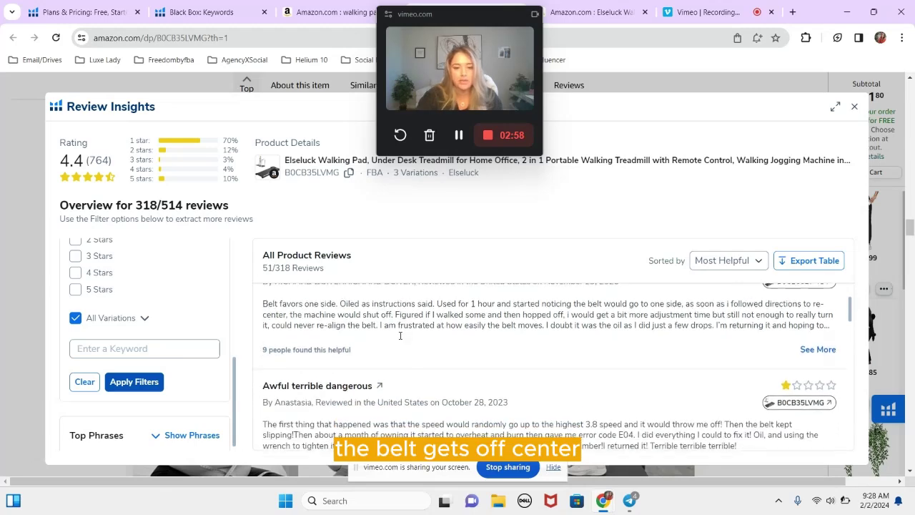
{"action": "scroll", "coordinate": [400, 339], "scroll_direction": "down", "scroll_amount": 6}
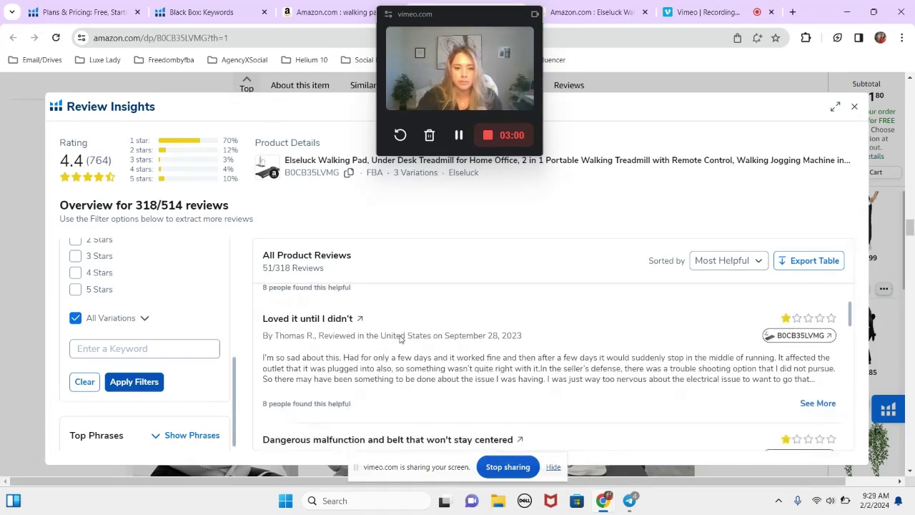
{"action": "scroll", "coordinate": [400, 335], "scroll_direction": "down", "scroll_amount": 2}
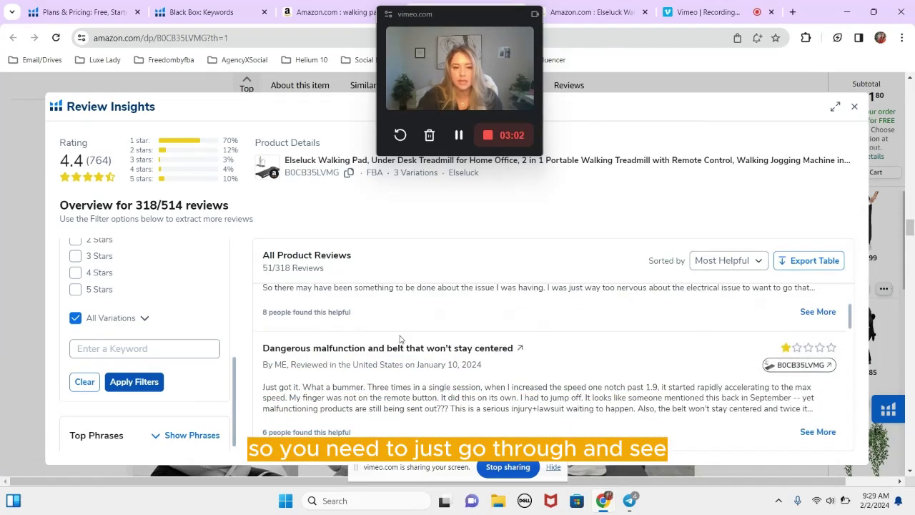
{"action": "scroll", "coordinate": [401, 336], "scroll_direction": "down", "scroll_amount": 5}
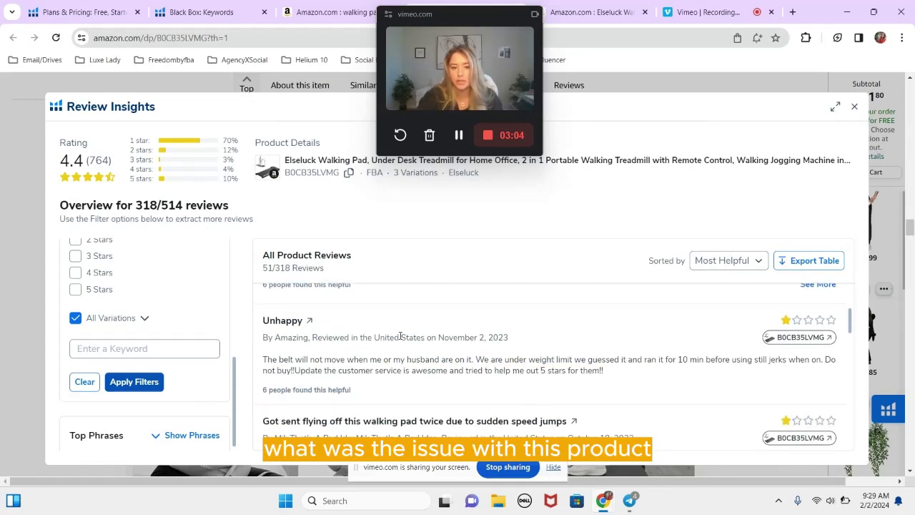
{"action": "scroll", "coordinate": [400, 339], "scroll_direction": "down", "scroll_amount": 3}
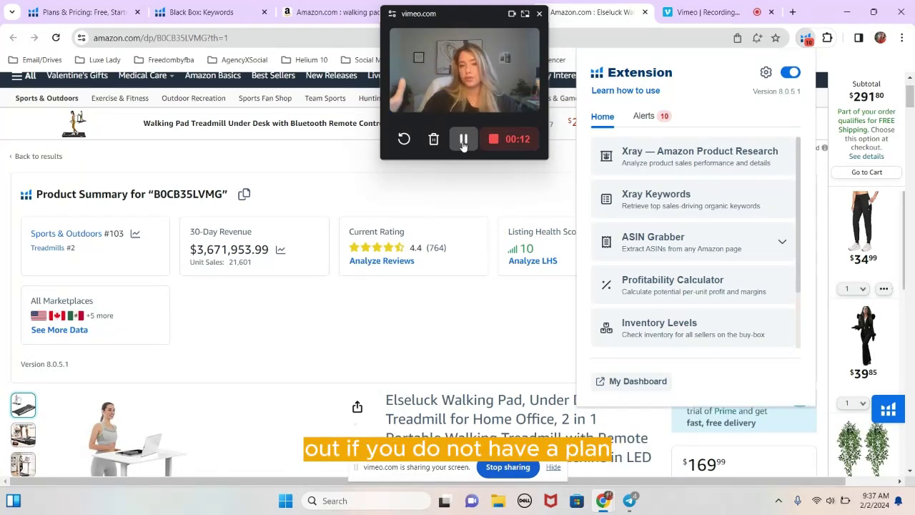
- View Helium 10's Plans & Pricing page at the Diamond, Platinum and Starter plans and the coupon field
{"action": "left_click", "coordinate": [79, 11]}
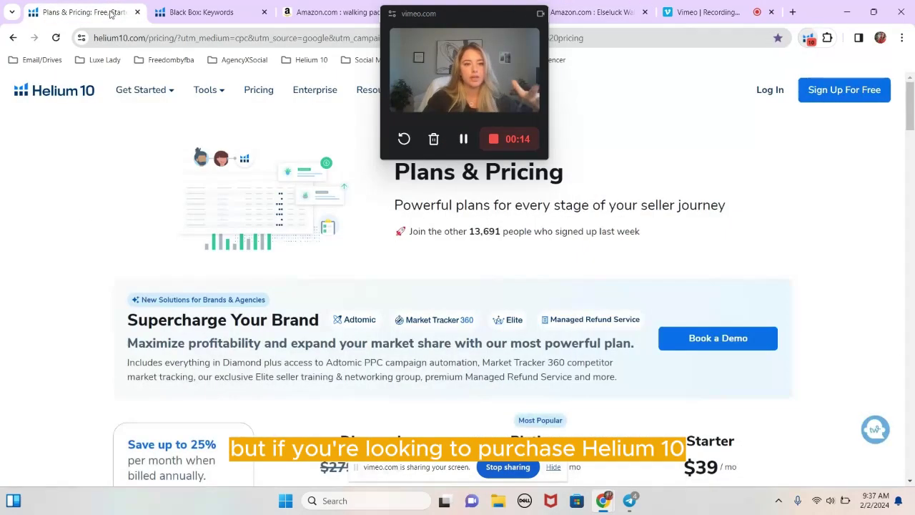
{"action": "scroll", "coordinate": [165, 175], "scroll_direction": "down", "scroll_amount": 1}
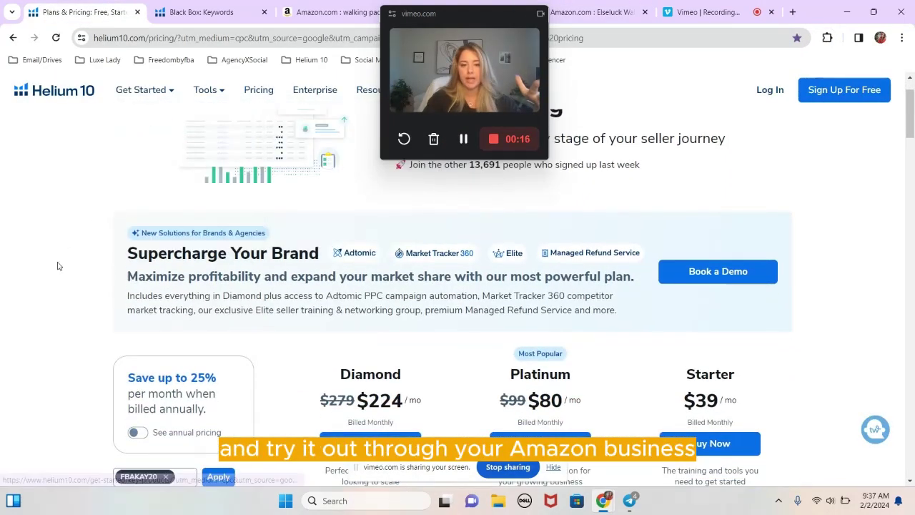
{"action": "scroll", "coordinate": [58, 266], "scroll_direction": "down", "scroll_amount": 1}
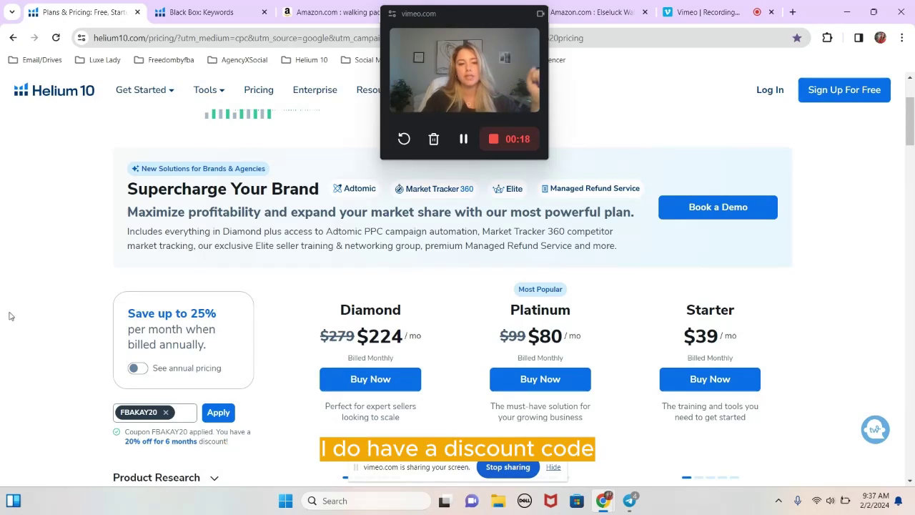